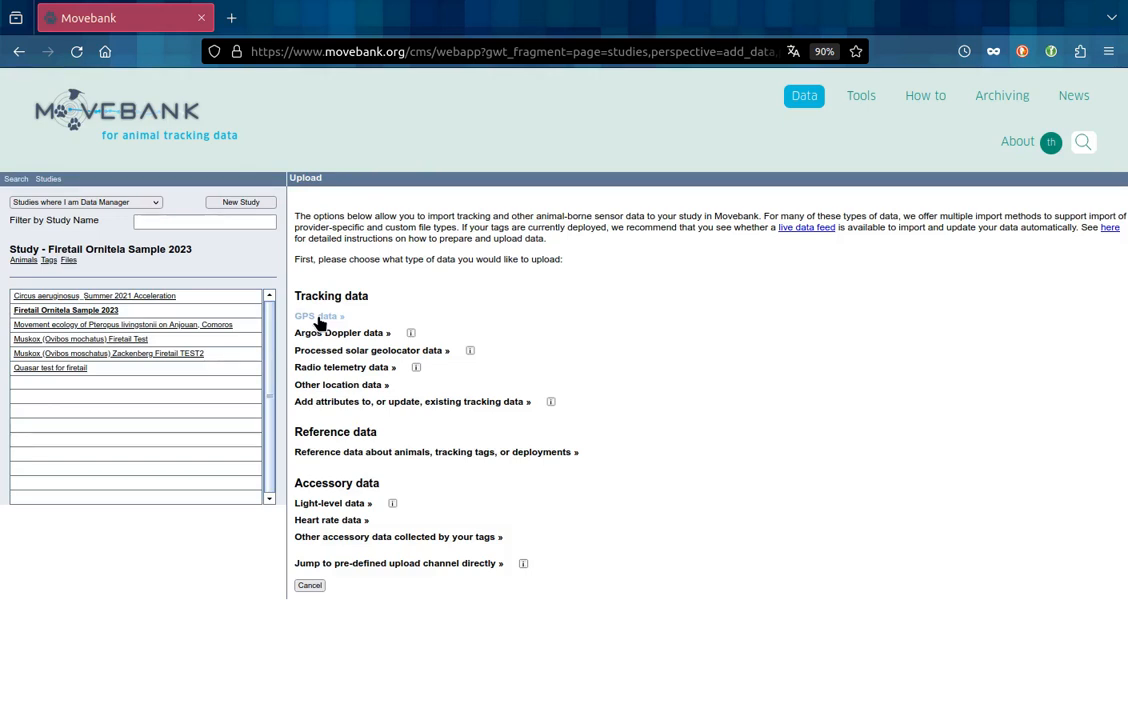
# Choose the custom tabular GPS data upload for the study and skip the previously saved file formats.
pyautogui.click(347, 404)
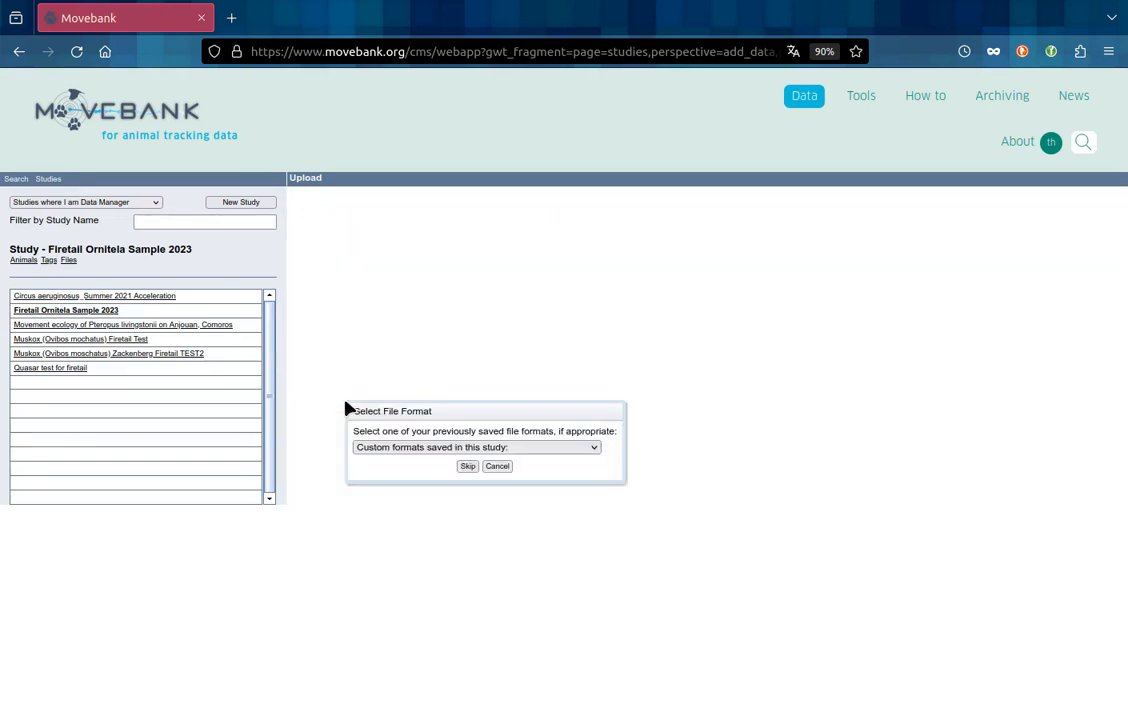
pyautogui.click(427, 452)
pyautogui.click(427, 452)
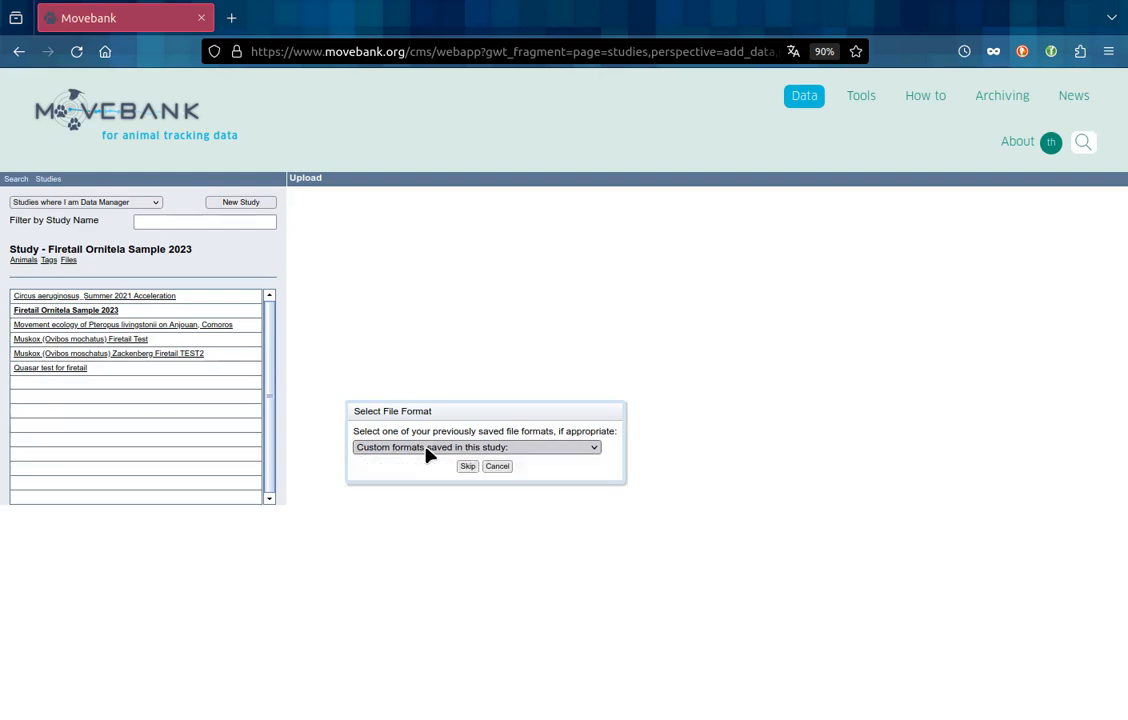
pyautogui.click(467, 467)
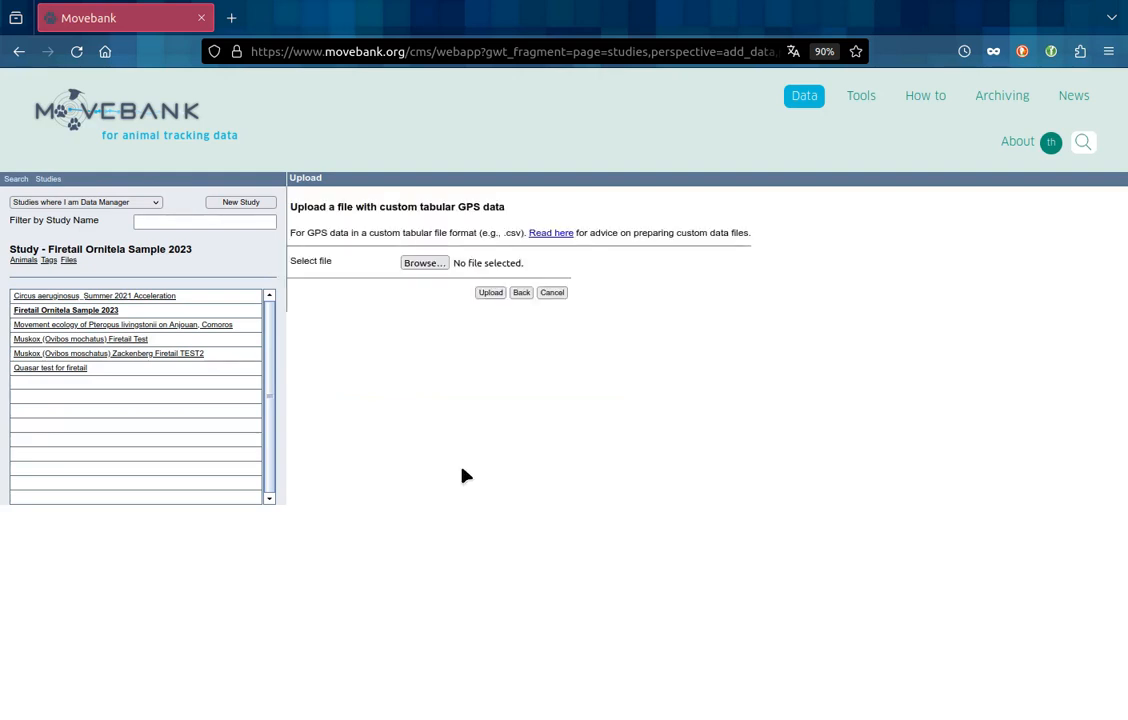
# Upload the file ornitela-2023.csv and accept the data ownership and permission terms.
pyautogui.click(425, 264)
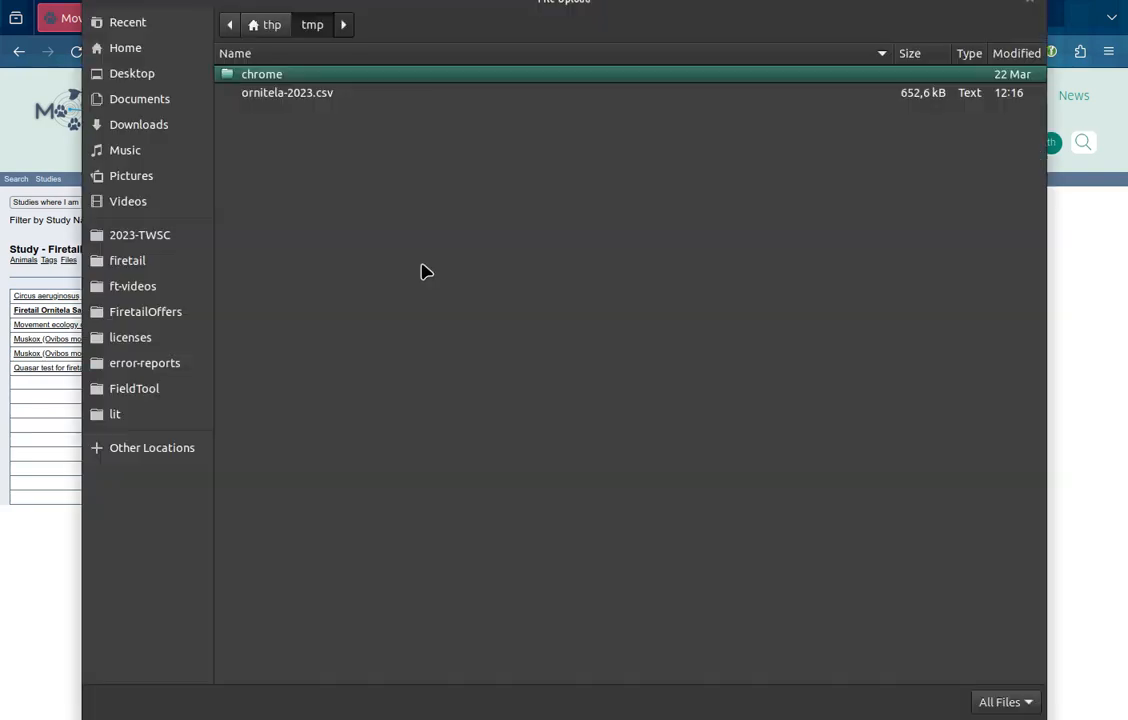
pyautogui.click(258, 91)
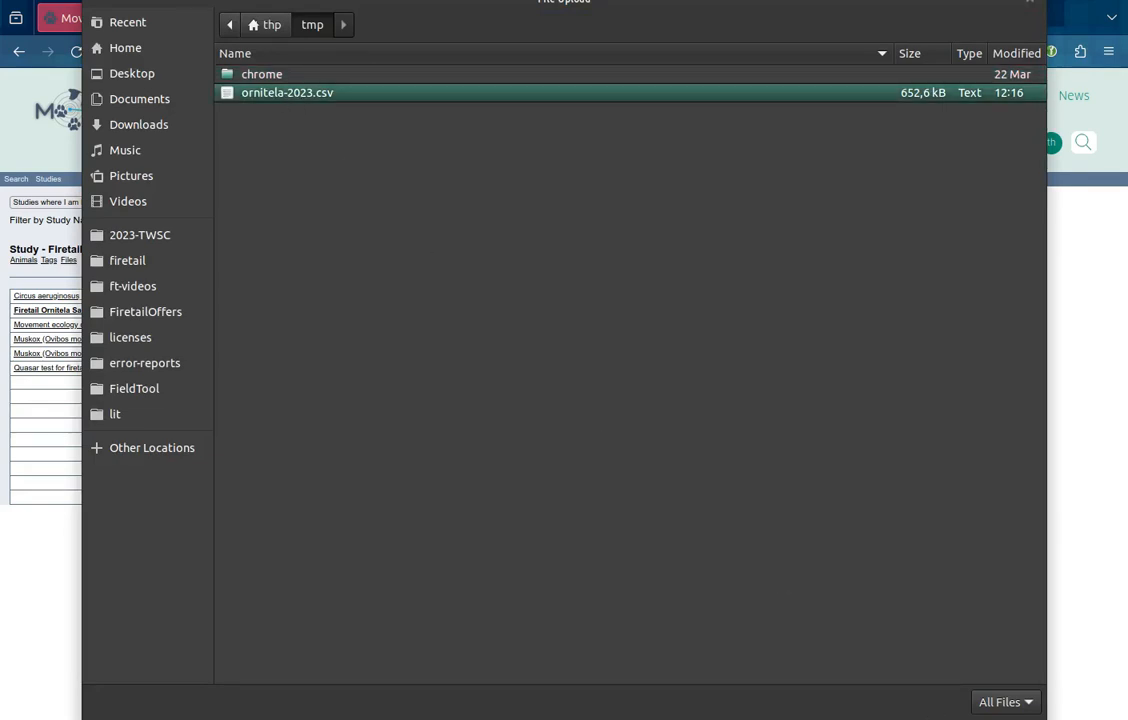
pyautogui.press('Return')
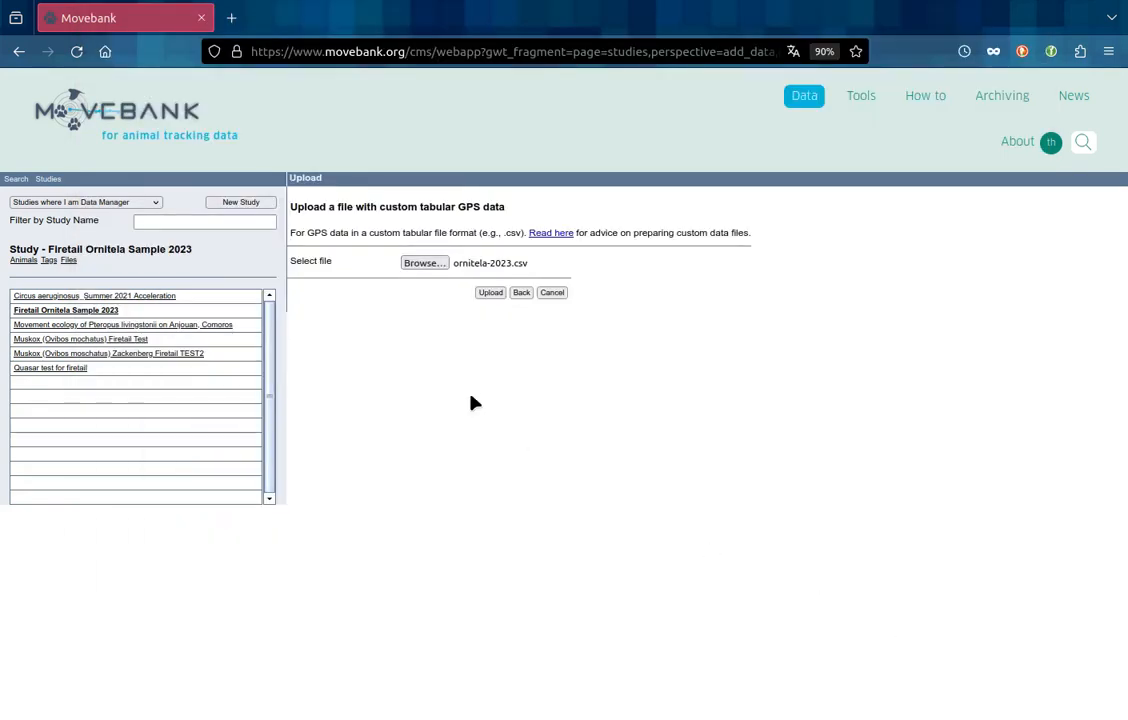
pyautogui.click(489, 293)
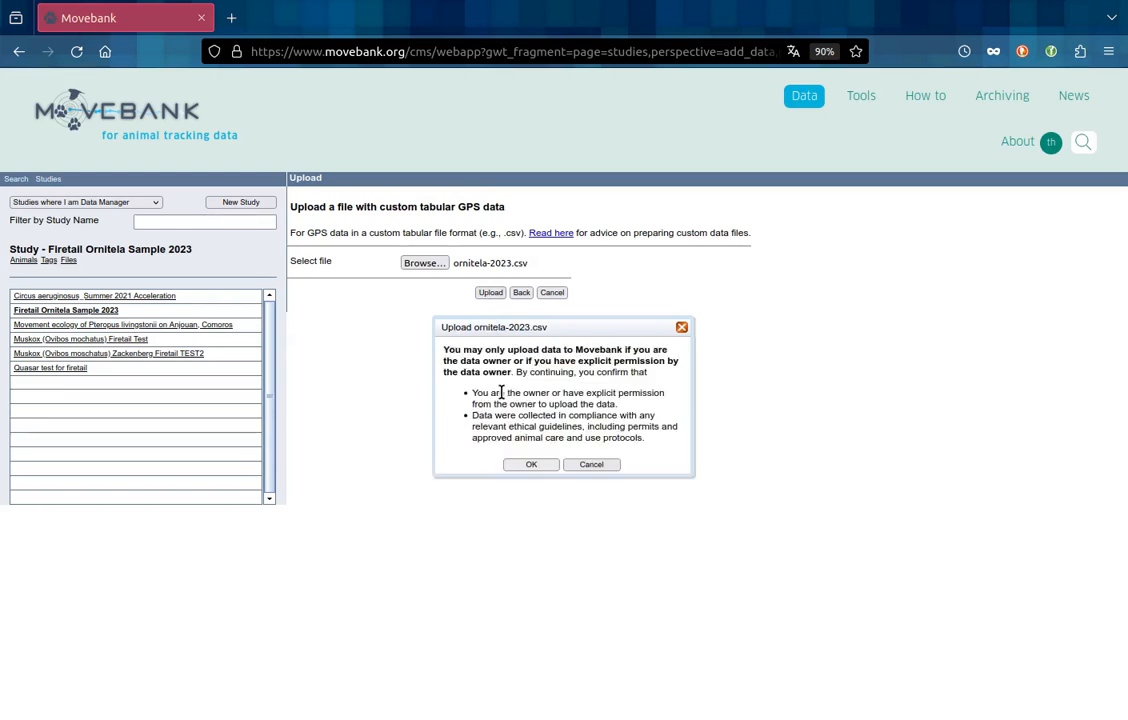
pyautogui.click(533, 465)
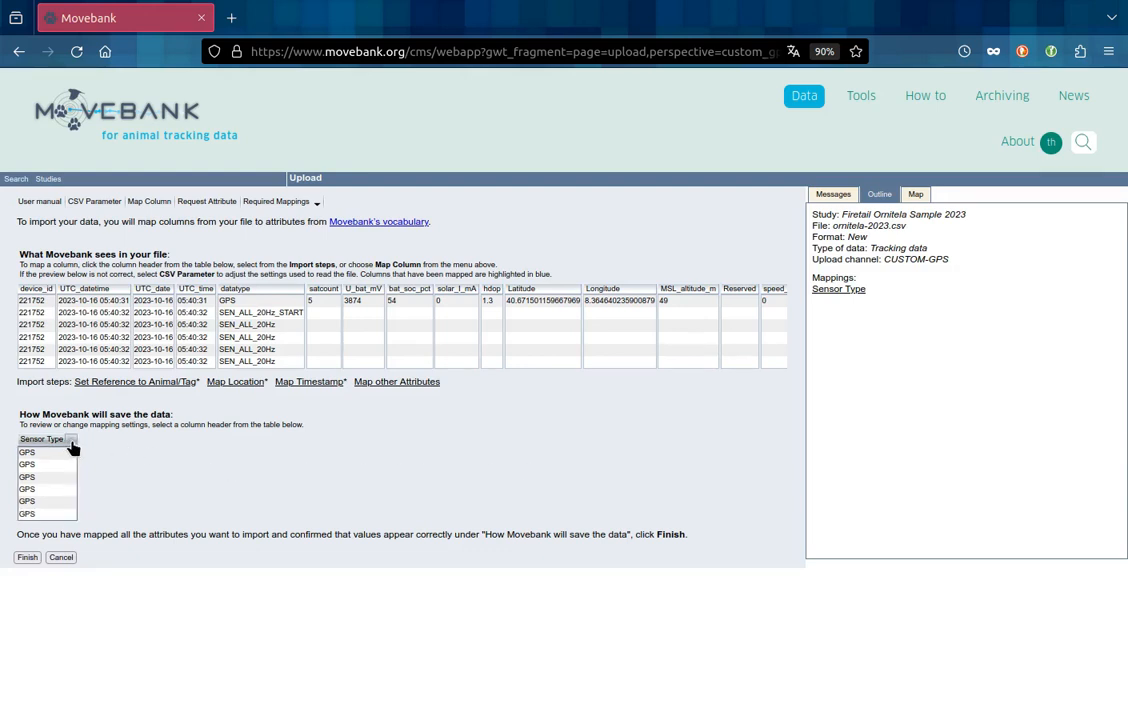
# Remove the preset Sensor Type mapping and assign the file's datatype column to the Sensor Type attribute instead.
pyautogui.click(72, 440)
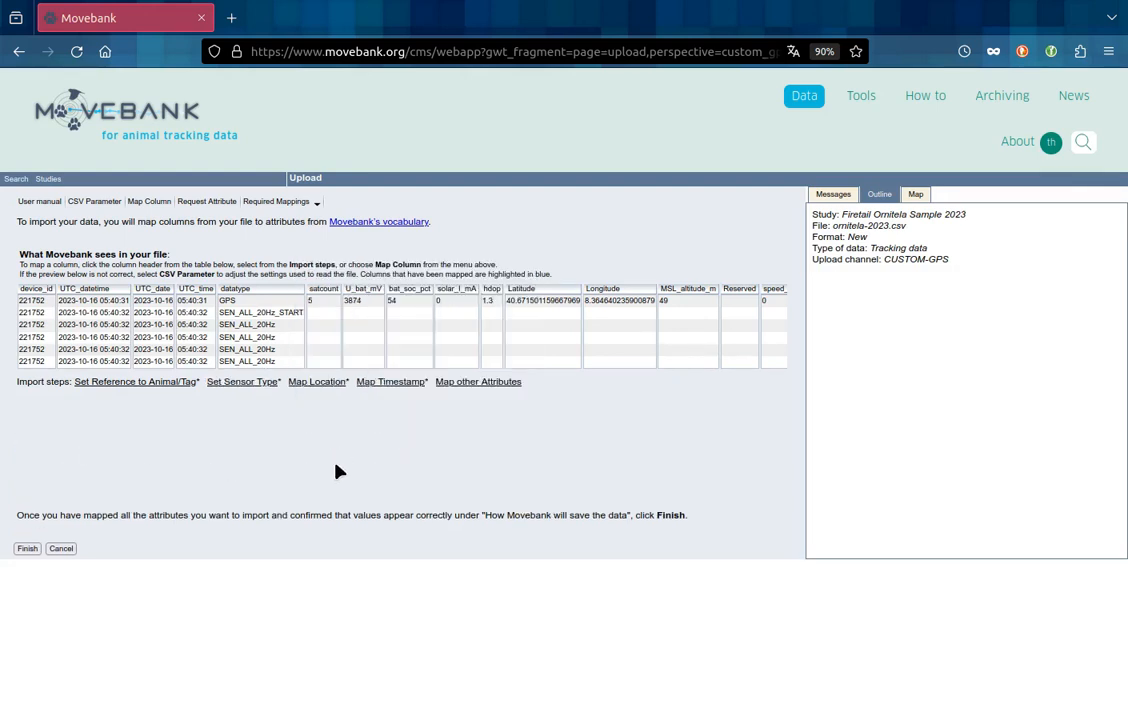
pyautogui.click(253, 292)
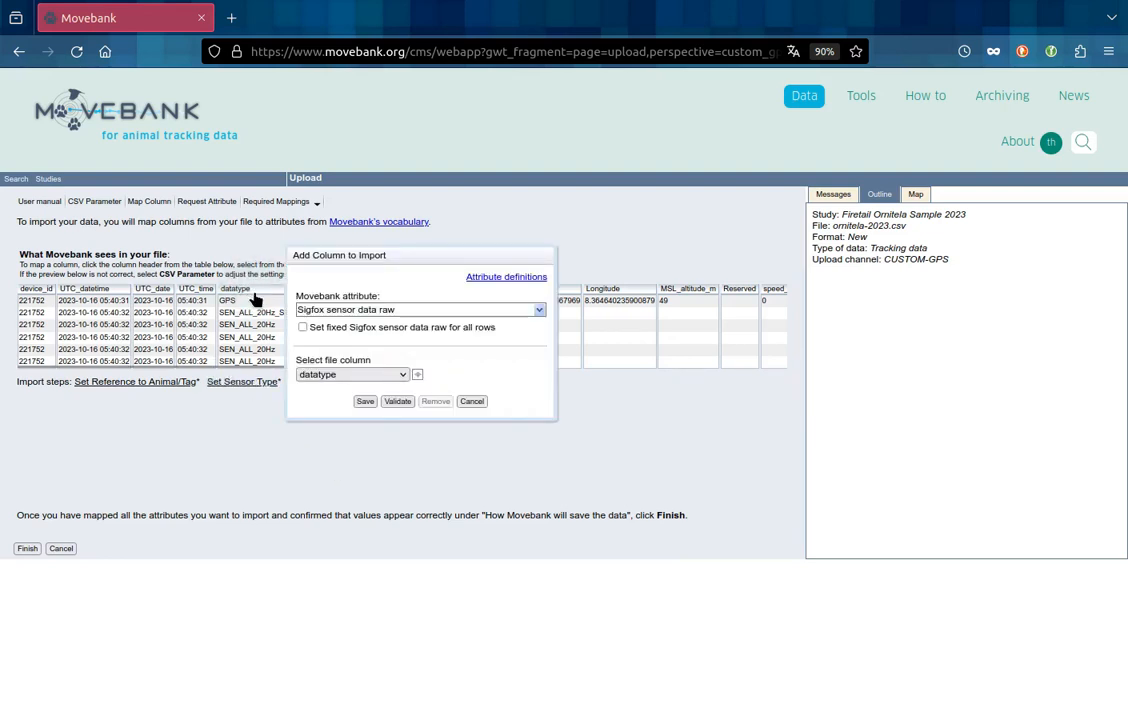
pyautogui.click(538, 310)
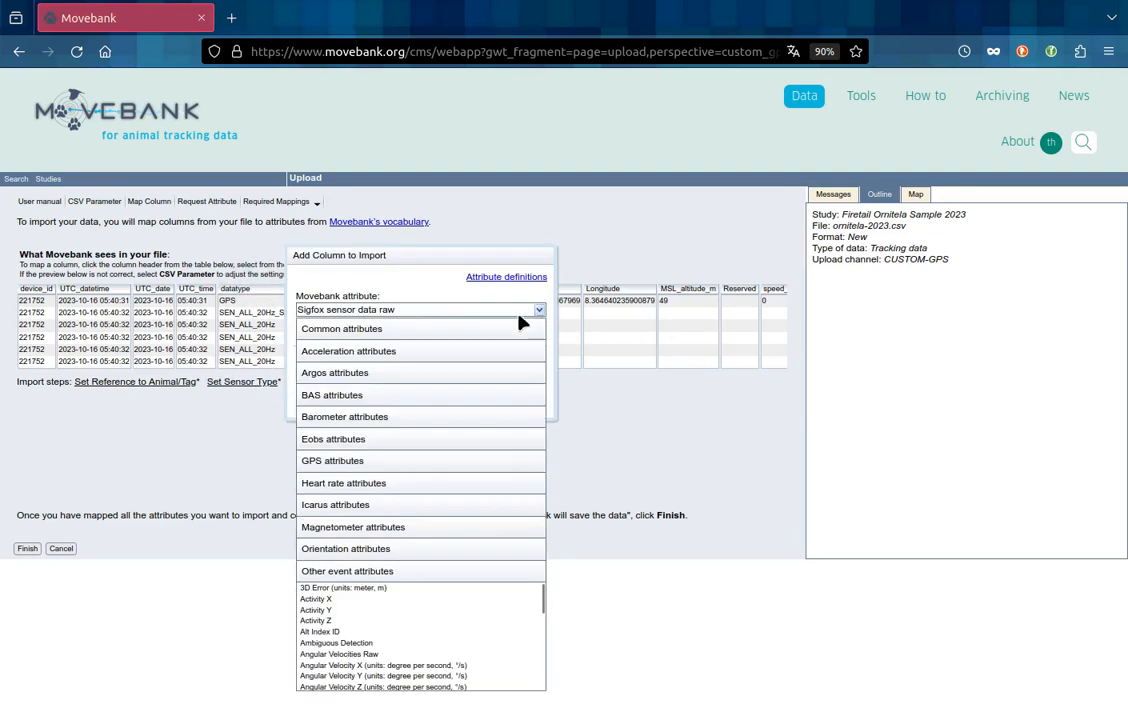
pyautogui.click(392, 332)
pyautogui.click(345, 369)
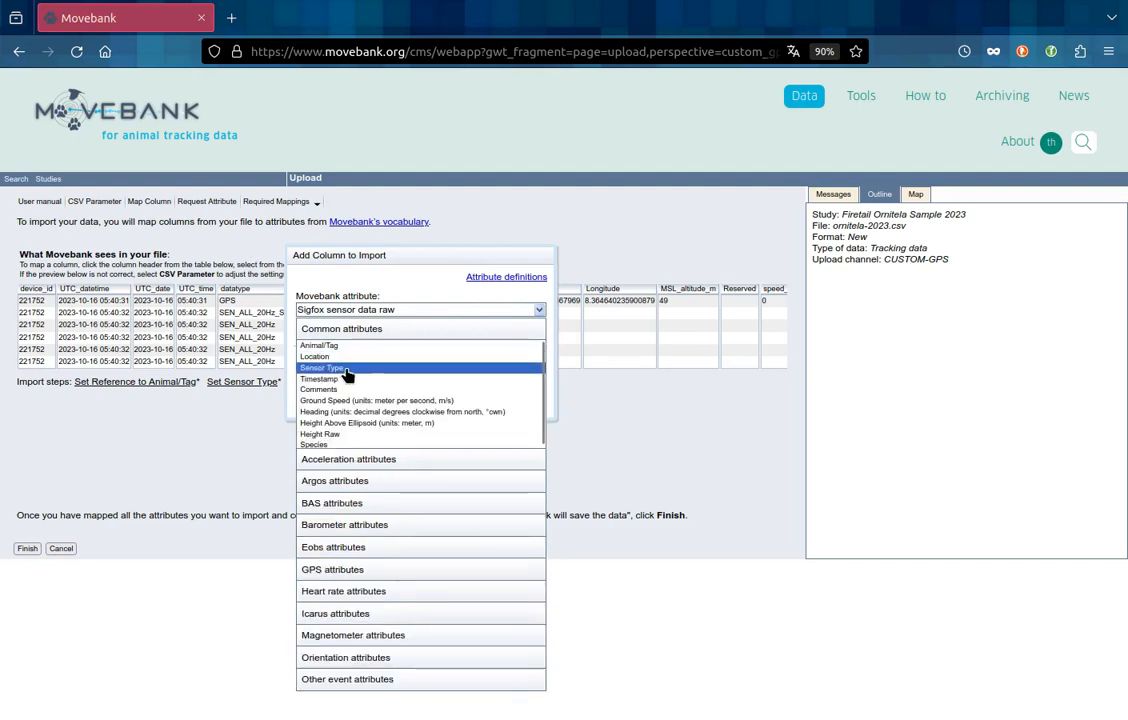
pyautogui.click(347, 372)
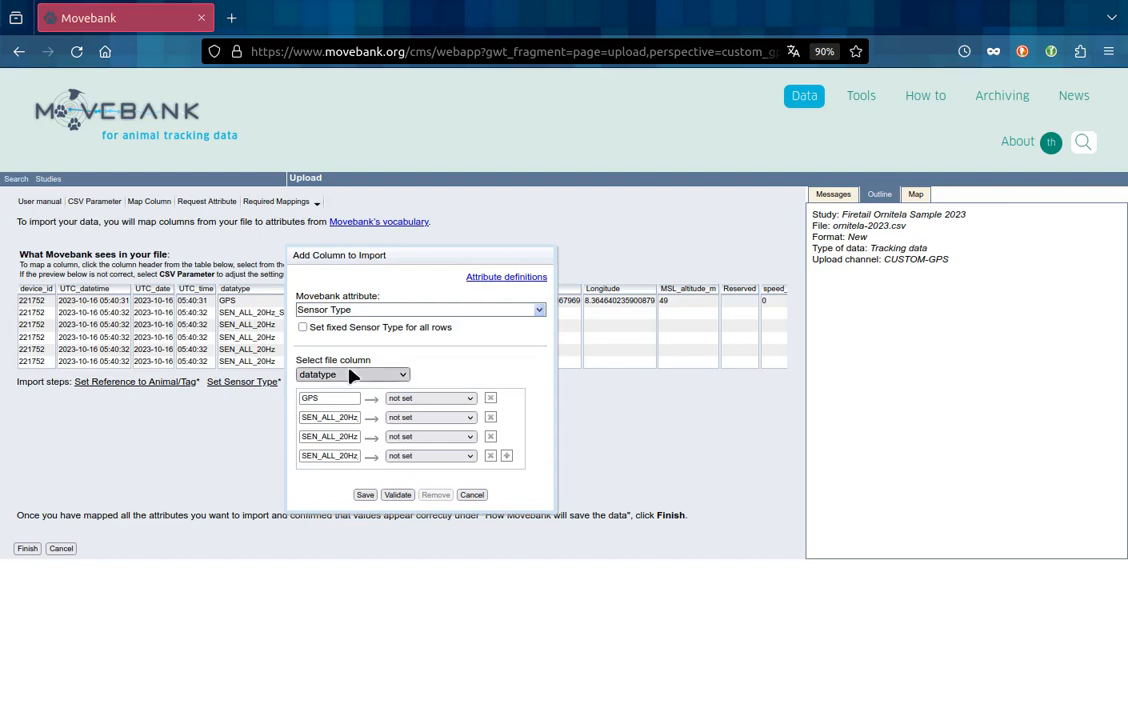
# Translate the GPS value to GPS and the three SEN_ALL_20Hz values to Acceleration, and save the sensor type mapping.
pyautogui.click(423, 400)
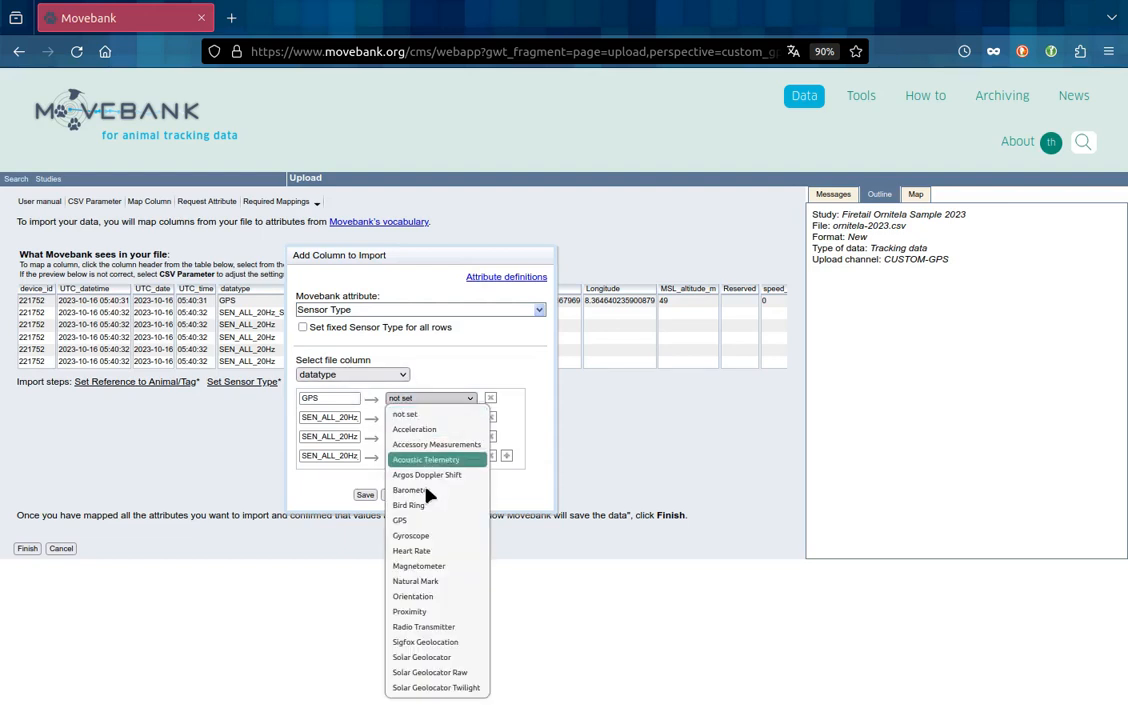
pyautogui.click(418, 521)
pyautogui.click(428, 418)
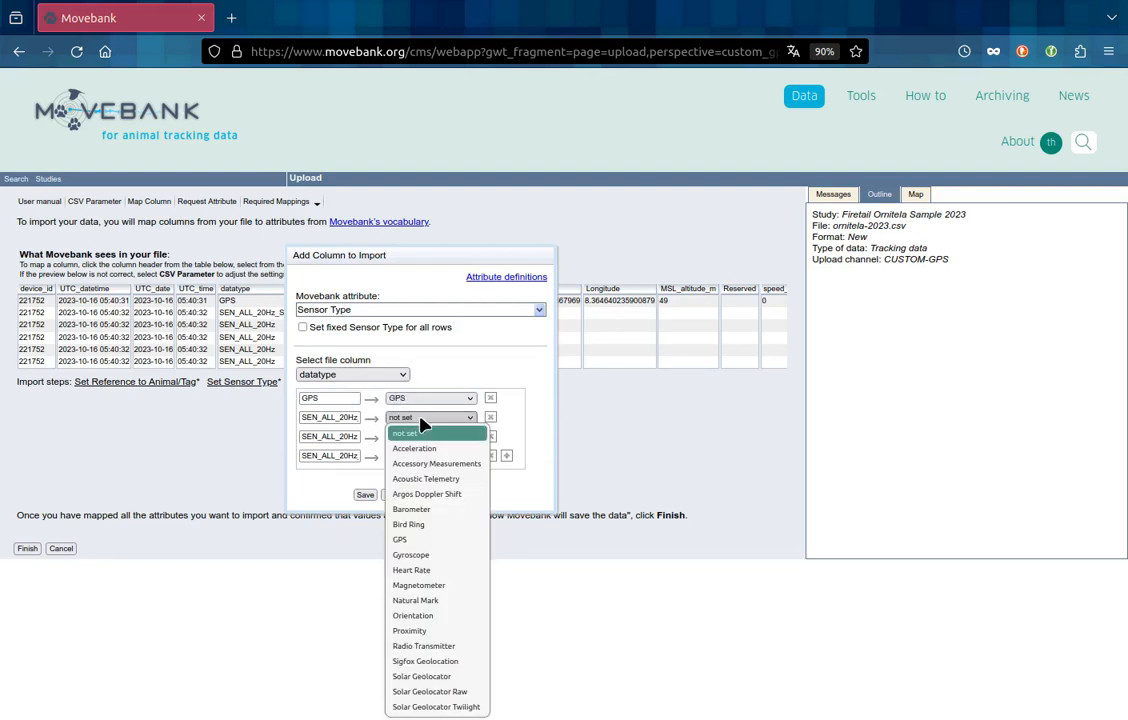
pyautogui.click(418, 450)
pyautogui.click(420, 437)
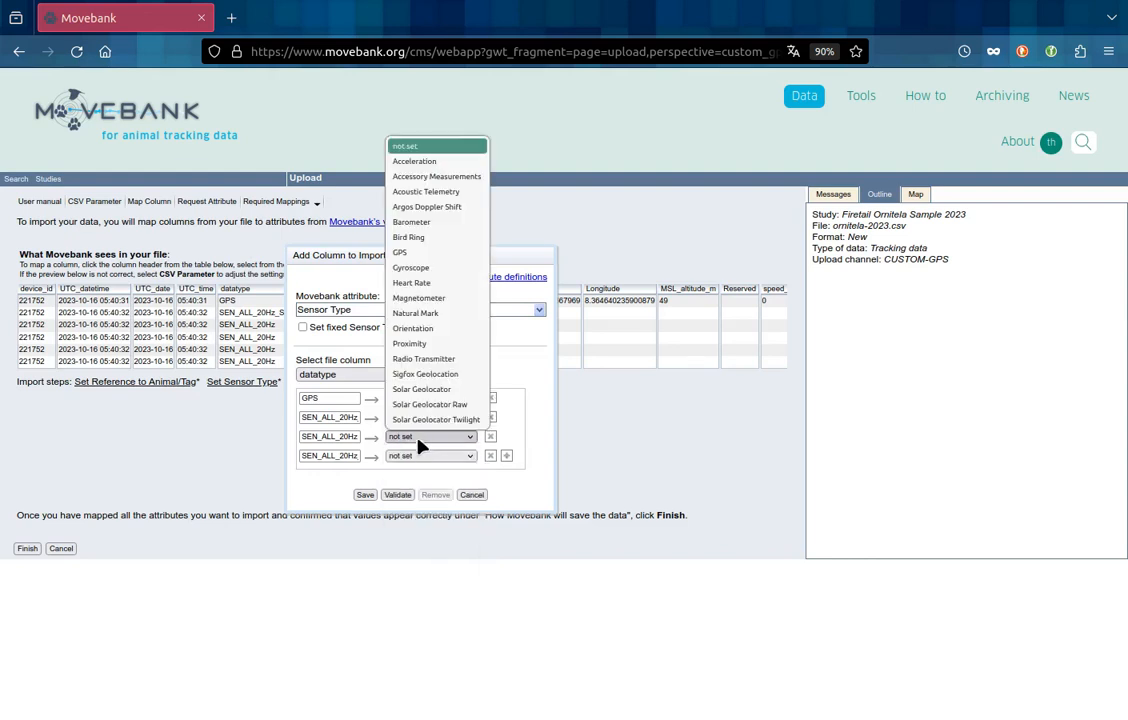
pyautogui.click(424, 161)
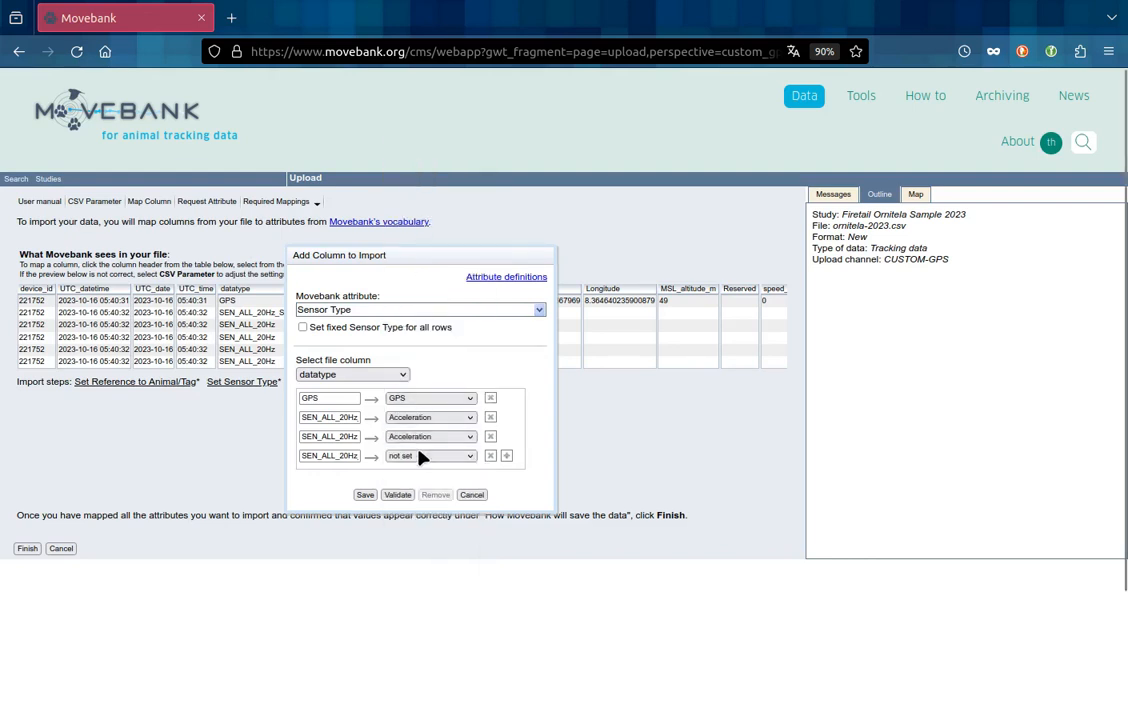
pyautogui.click(423, 456)
pyautogui.click(431, 188)
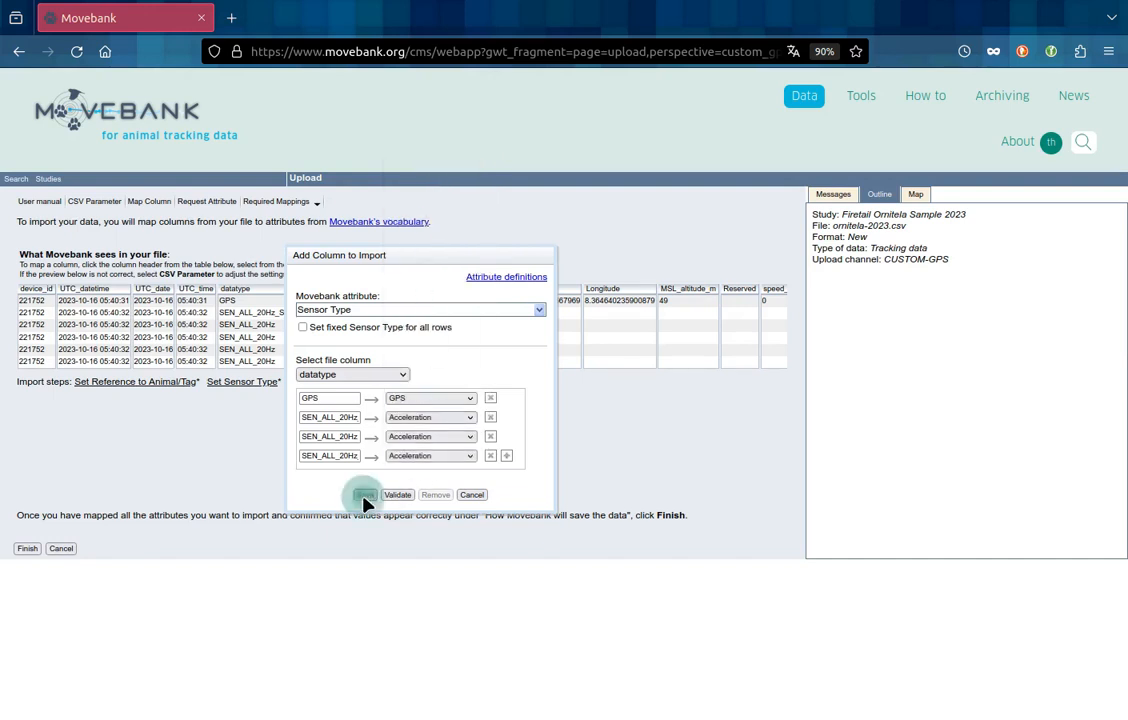
pyautogui.click(401, 495)
pyautogui.click(365, 495)
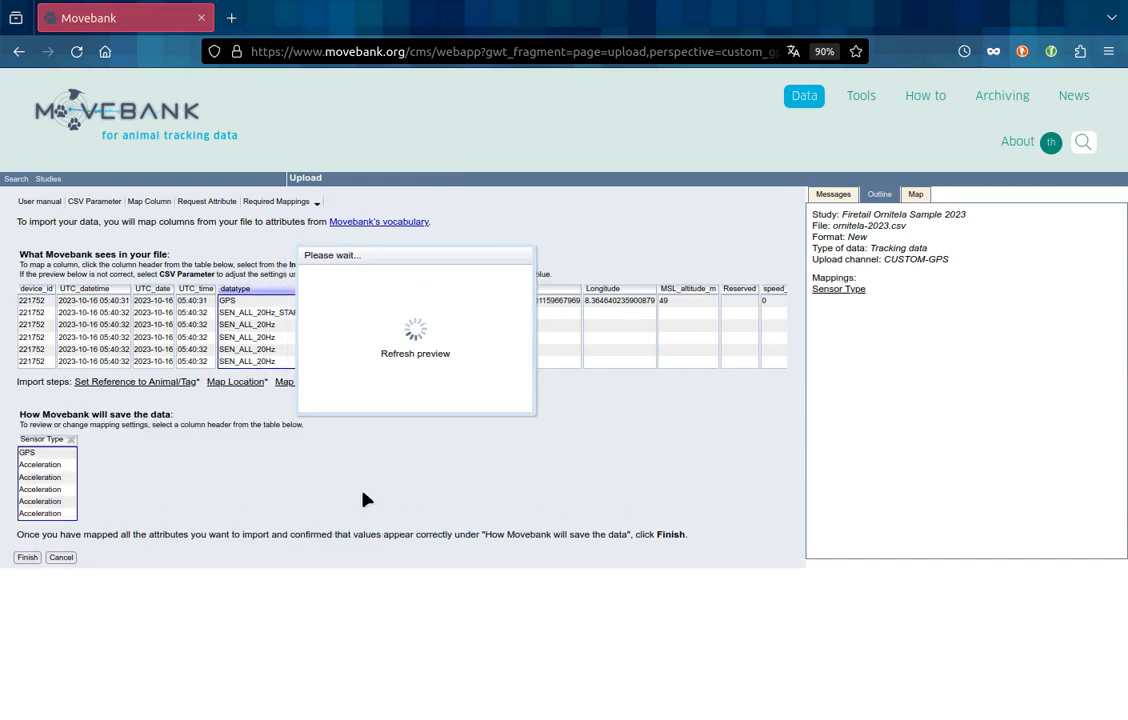
# Map the device_id column to the Animal/Tag attribute as both tag ID and animal ID, and save it.
pyautogui.click(46, 481)
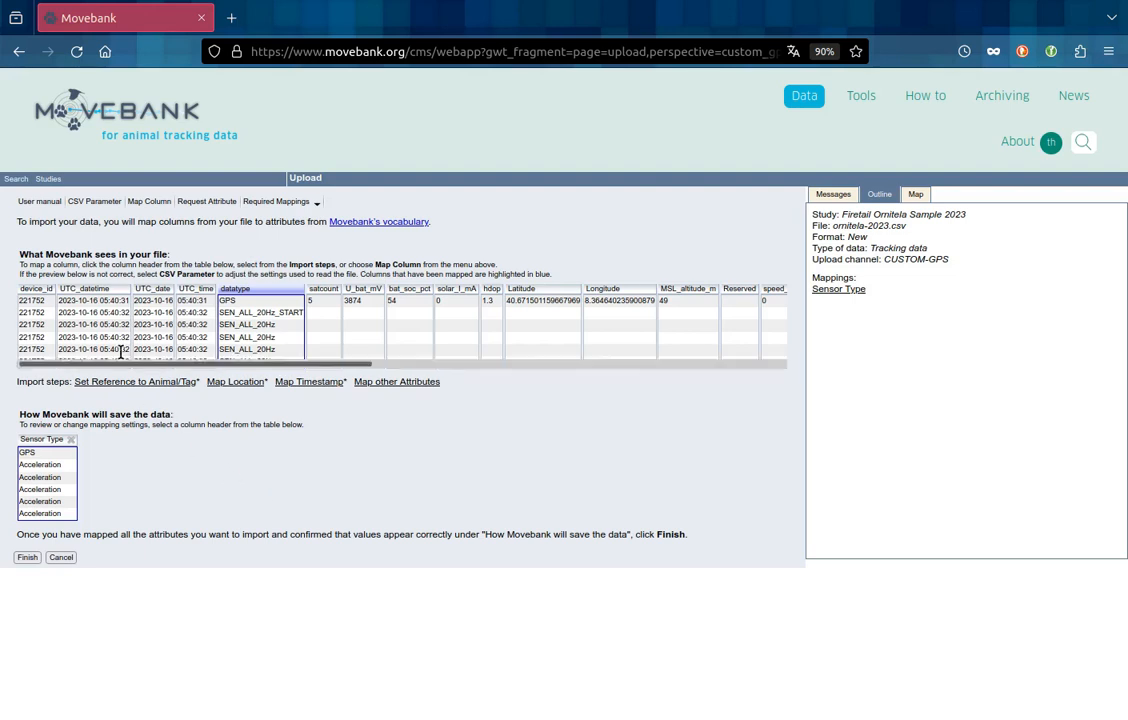
pyautogui.click(36, 289)
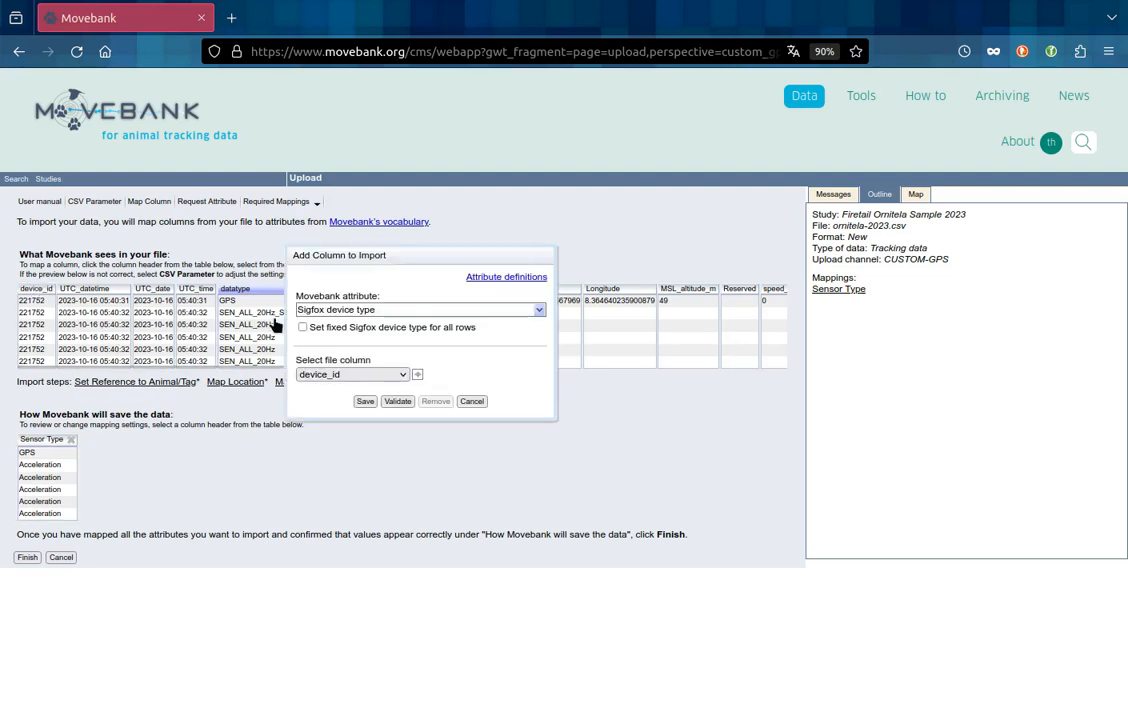
pyautogui.click(538, 312)
pyautogui.click(342, 330)
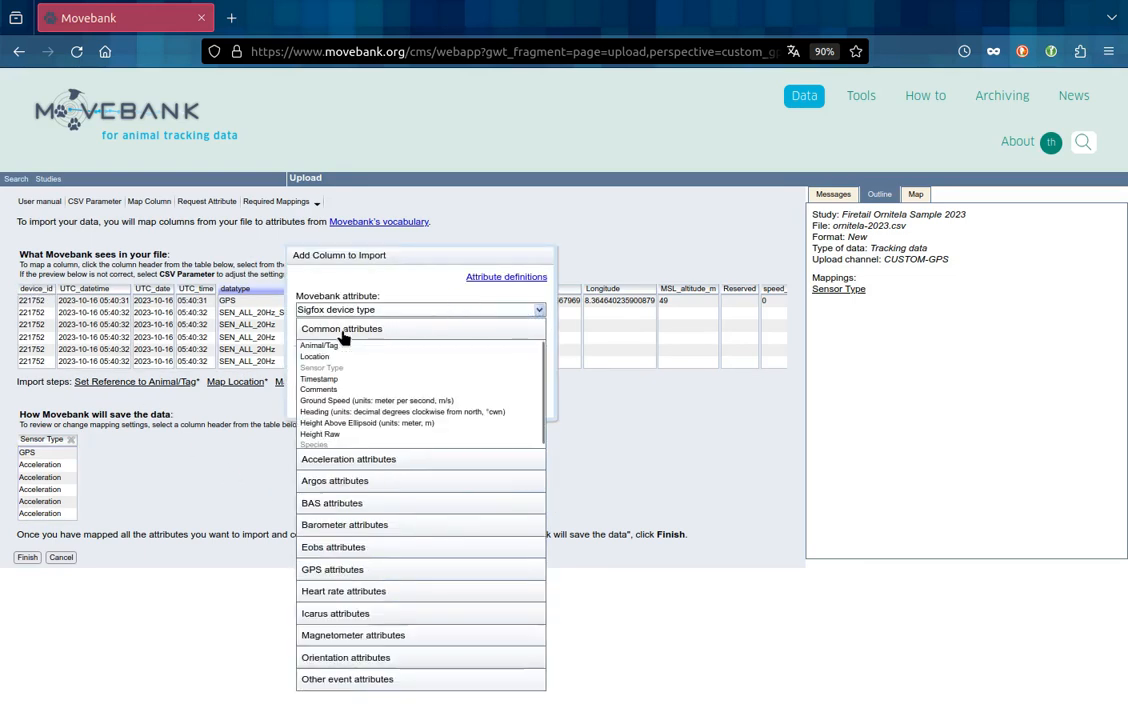
pyautogui.click(331, 351)
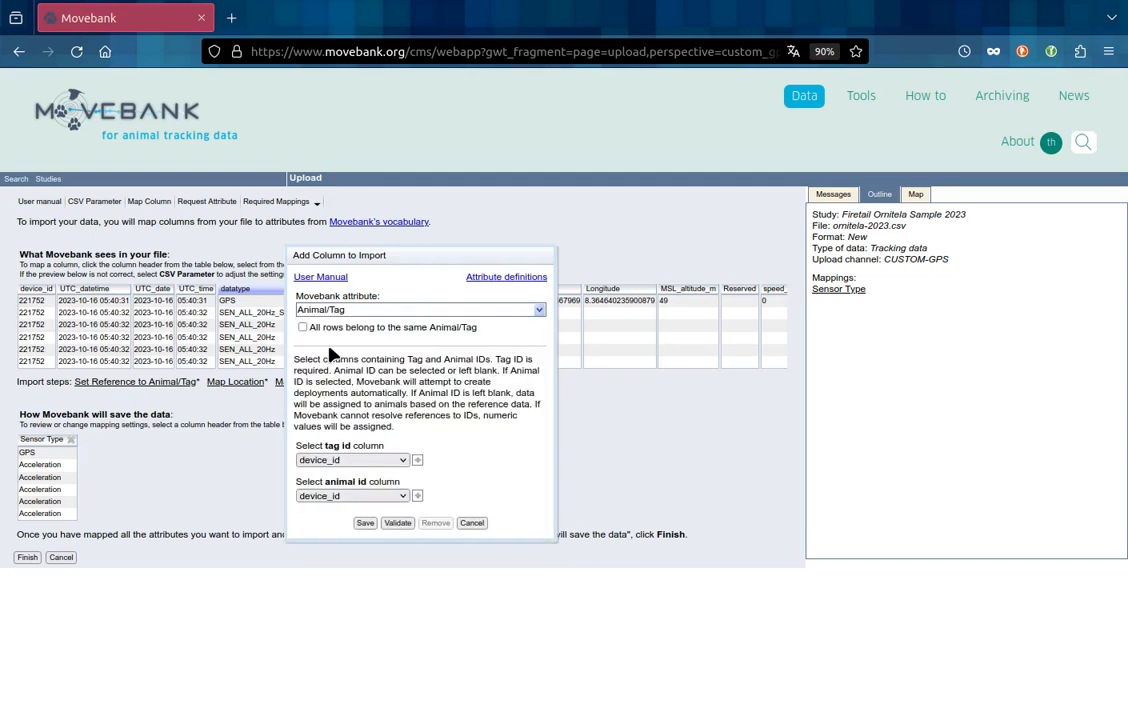
pyautogui.click(365, 523)
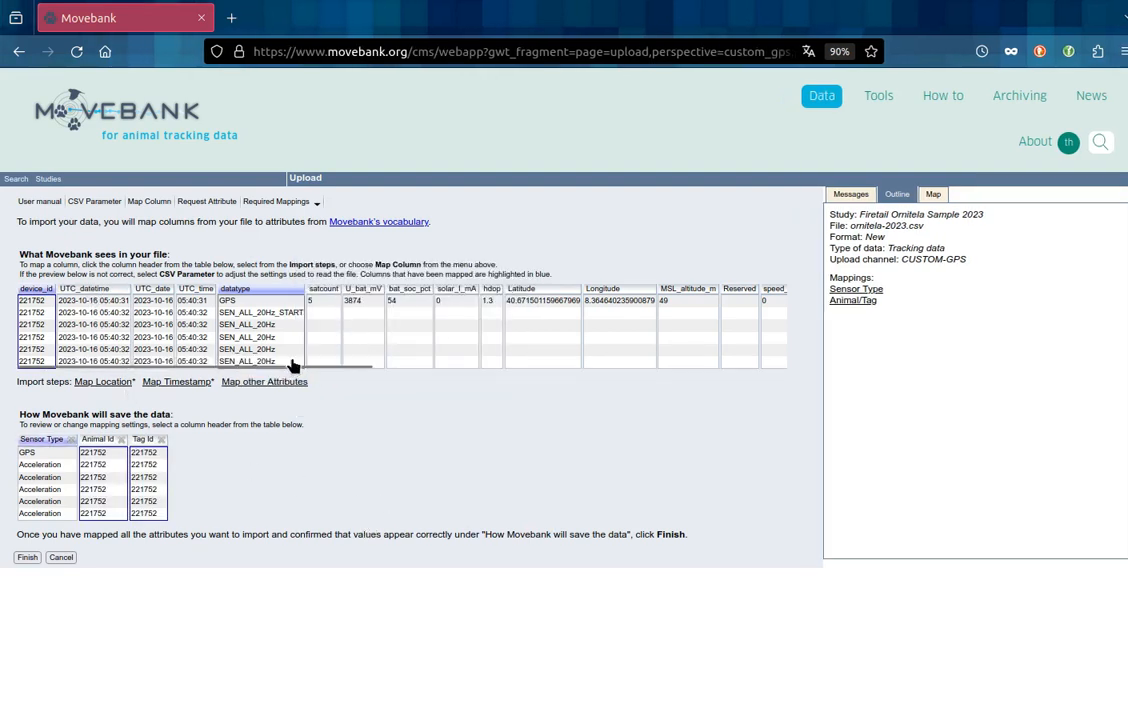
# Map the UTC_timestamp column to Timestamp with the format yyyy-MM-dd HH:mm:ss.SSS and a fixed UTC +0 offset, and save it.
pyautogui.moveTo(293, 366); pyautogui.dragTo(599, 366)
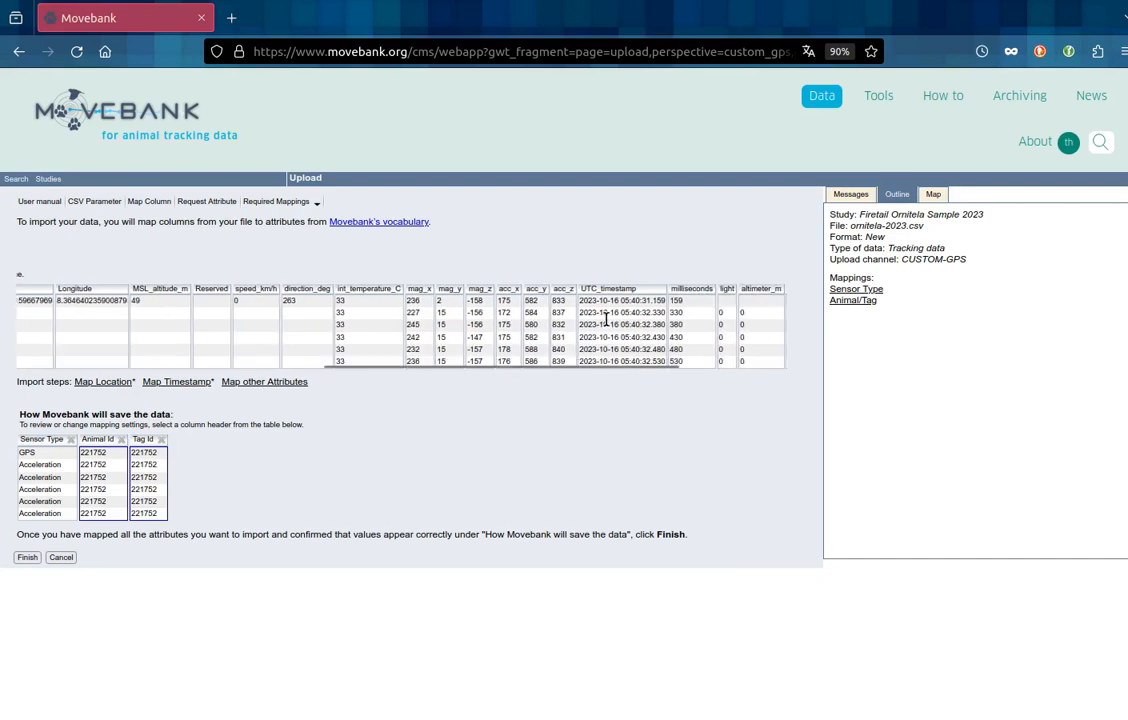
pyautogui.click(609, 293)
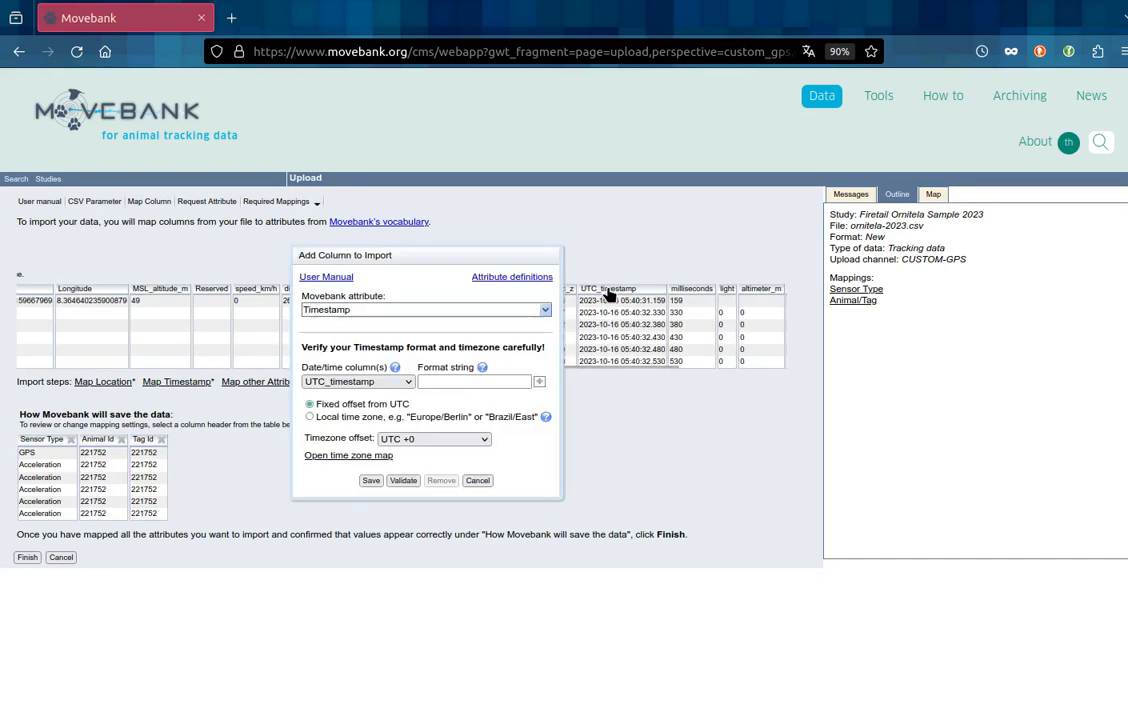
pyautogui.click(545, 311)
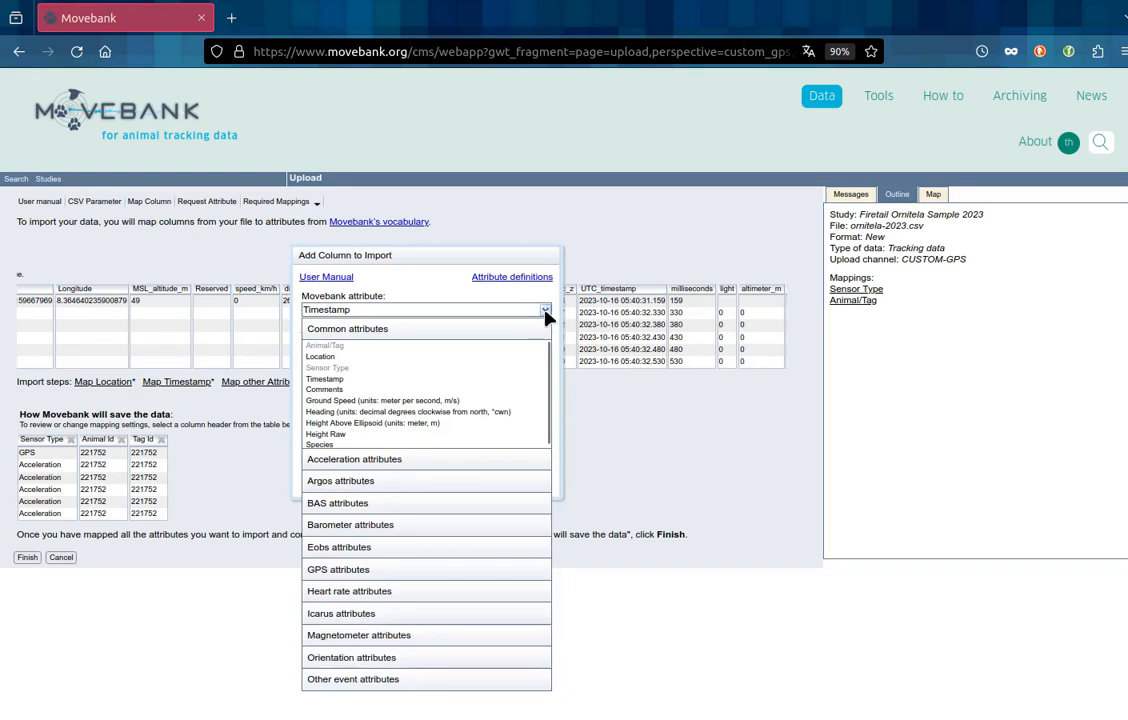
pyautogui.click(345, 379)
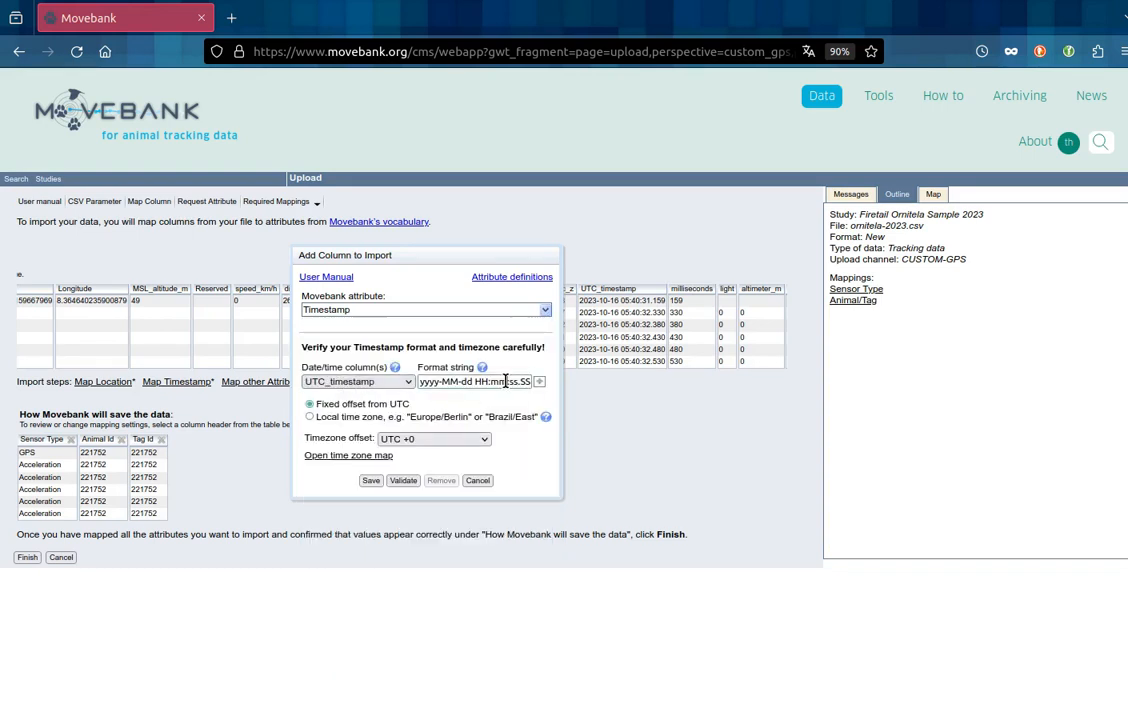
pyautogui.write('S')
pyautogui.click(371, 481)
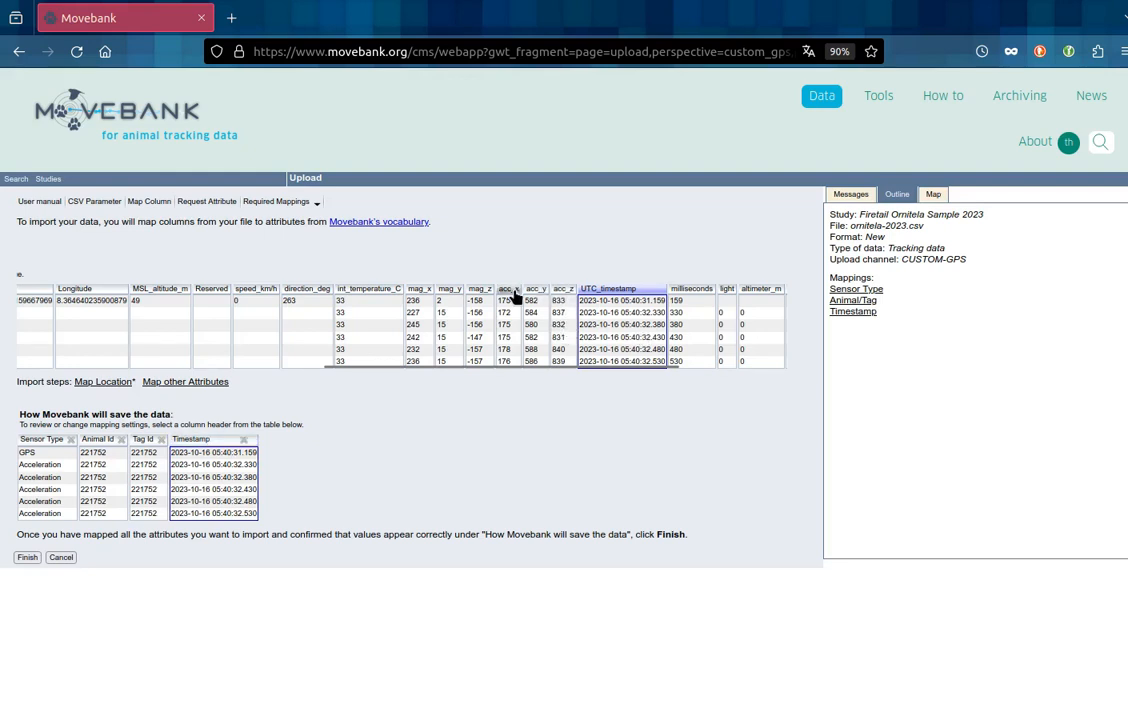
# Map the Latitude and Longitude columns to Location with the WGS 84 datum, and MSL_altitude_m to Argos Altitude with conversion factor 1.
pyautogui.moveTo(415, 368); pyautogui.dragTo(43, 385)
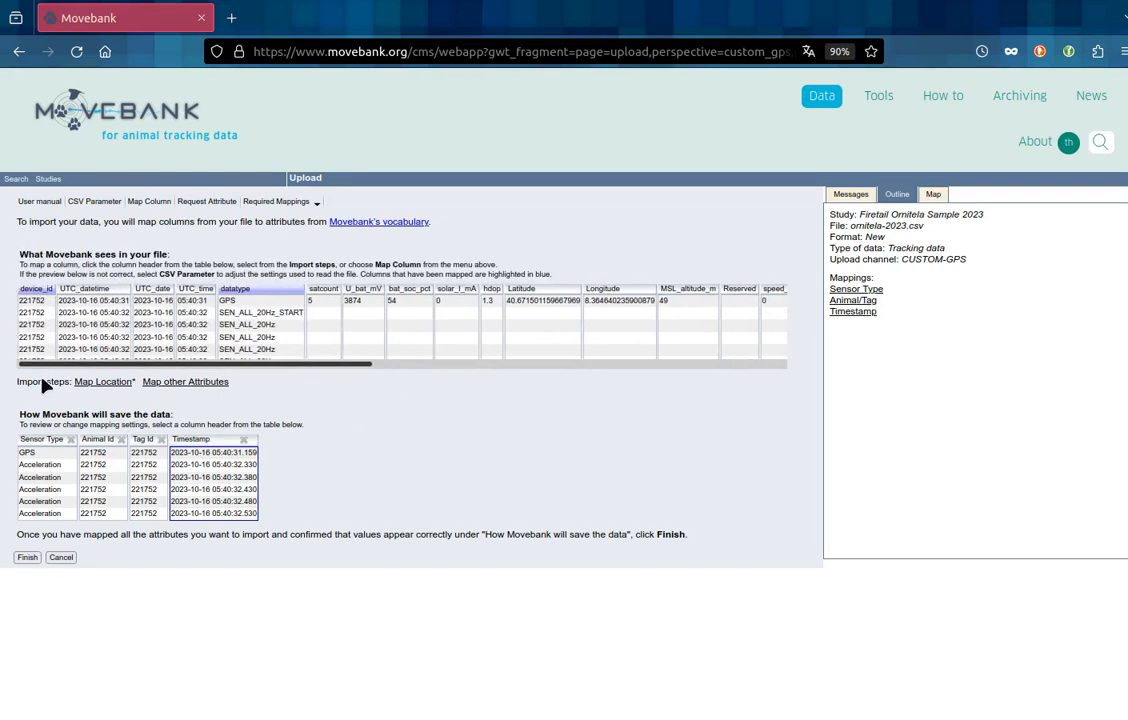
pyautogui.click(530, 291)
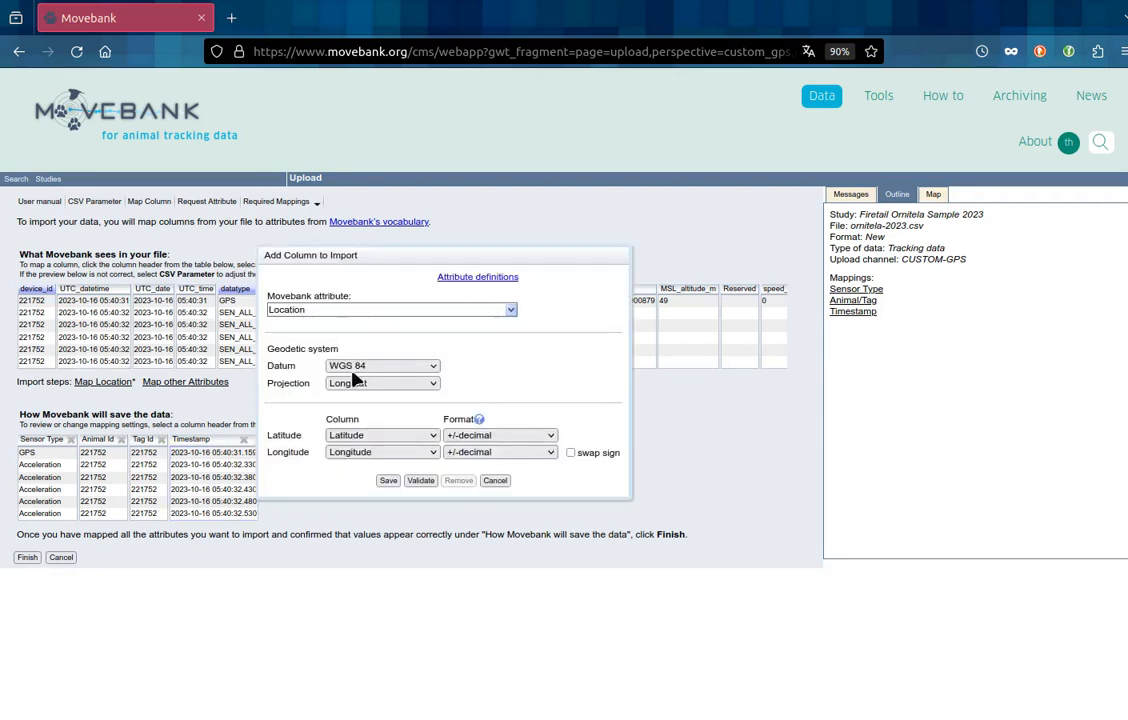
pyautogui.click(387, 481)
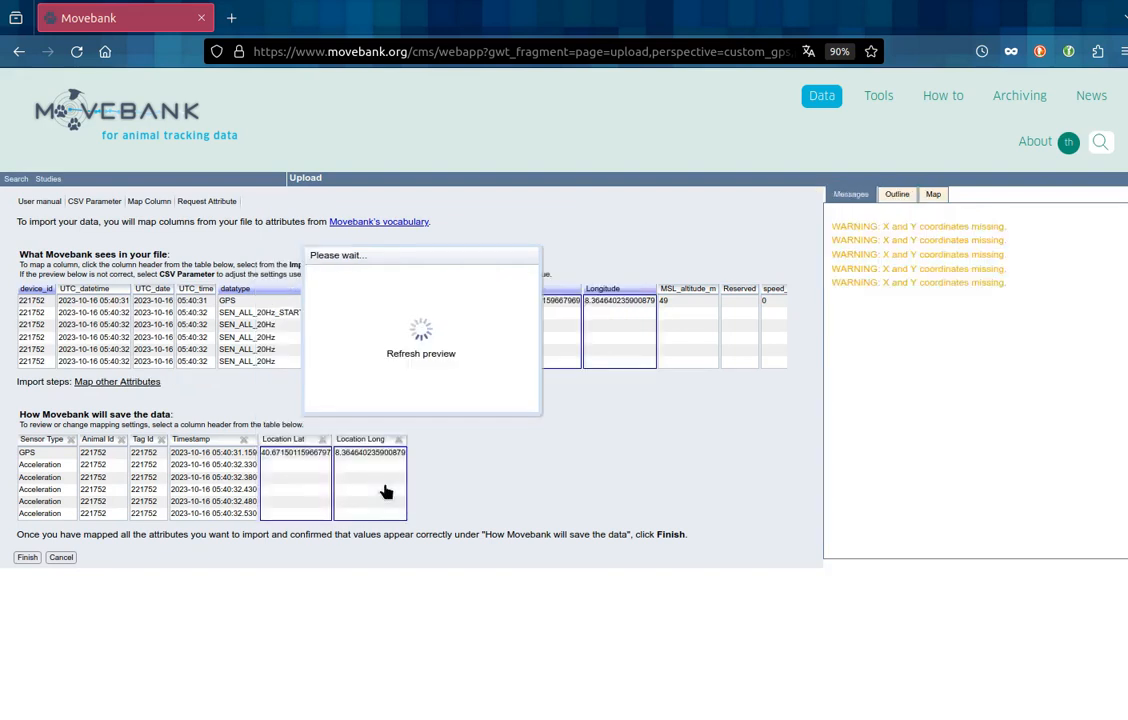
pyautogui.click(680, 290)
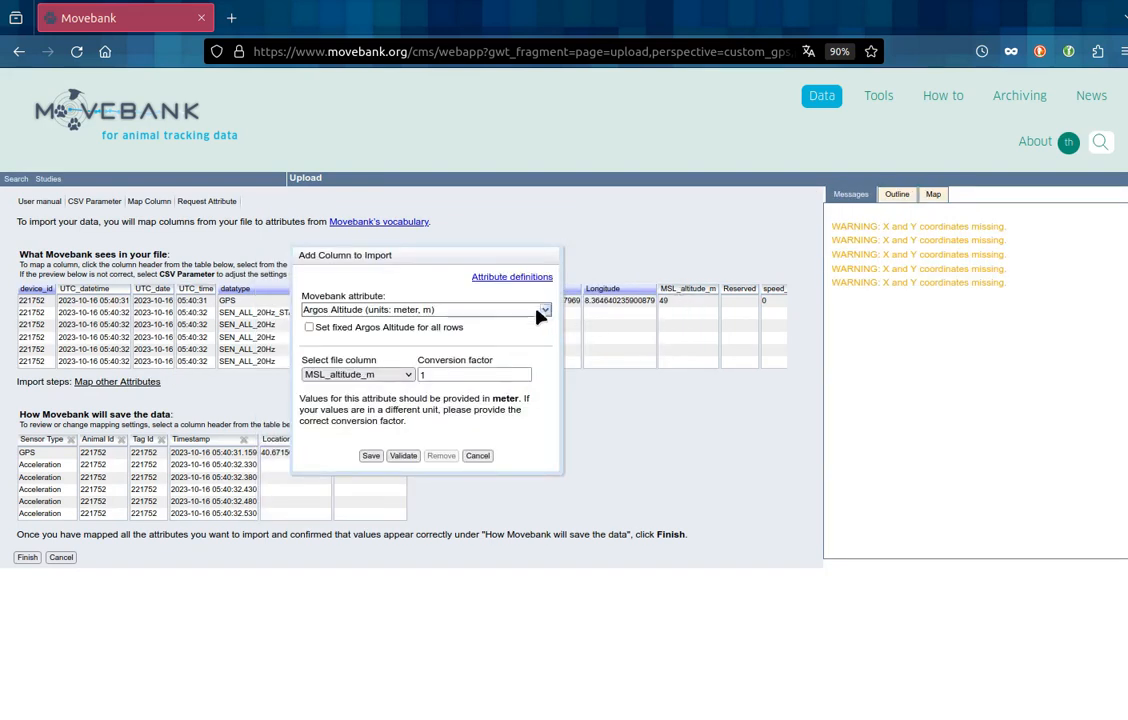
pyautogui.click(370, 456)
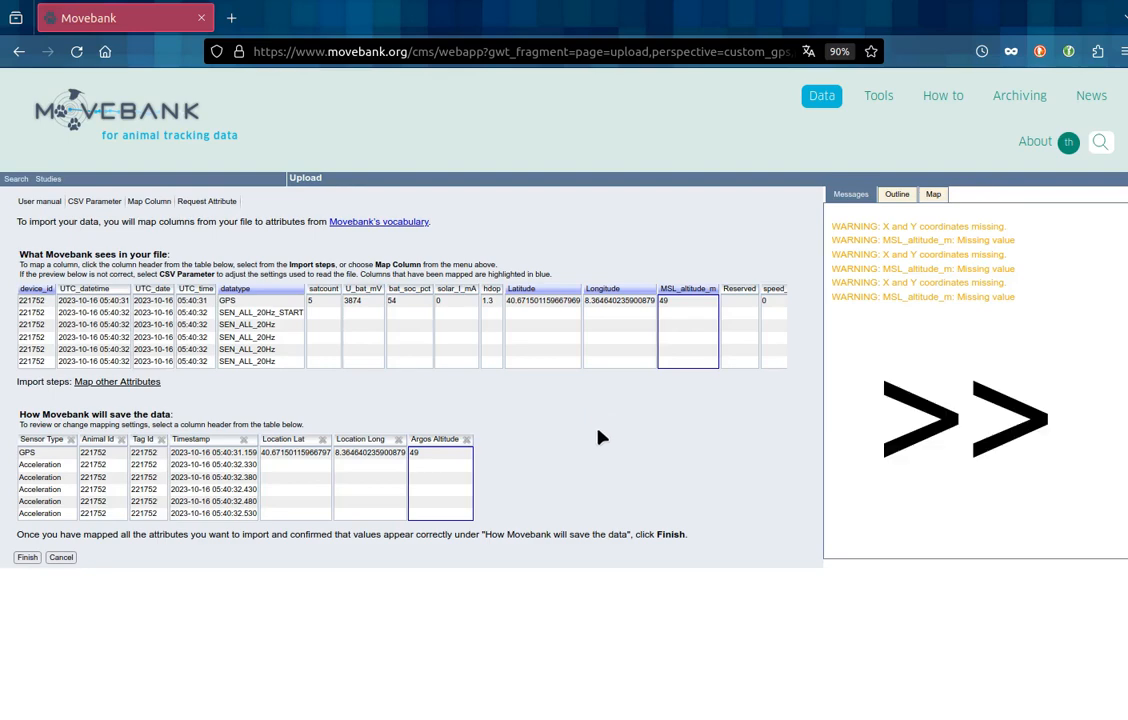
# Map the U_bat_mV column to the Eobs Battery Voltage attribute in millivolts and save it.
pyautogui.click(364, 290)
pyautogui.click(390, 310)
pyautogui.click(382, 331)
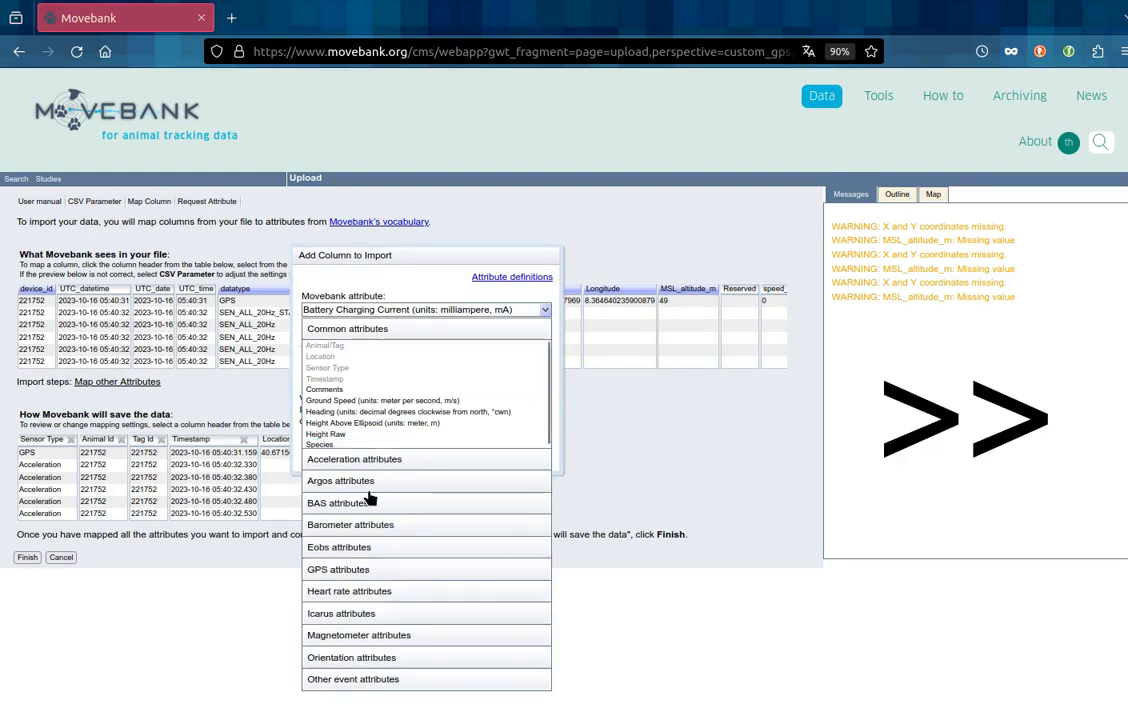
pyautogui.click(365, 547)
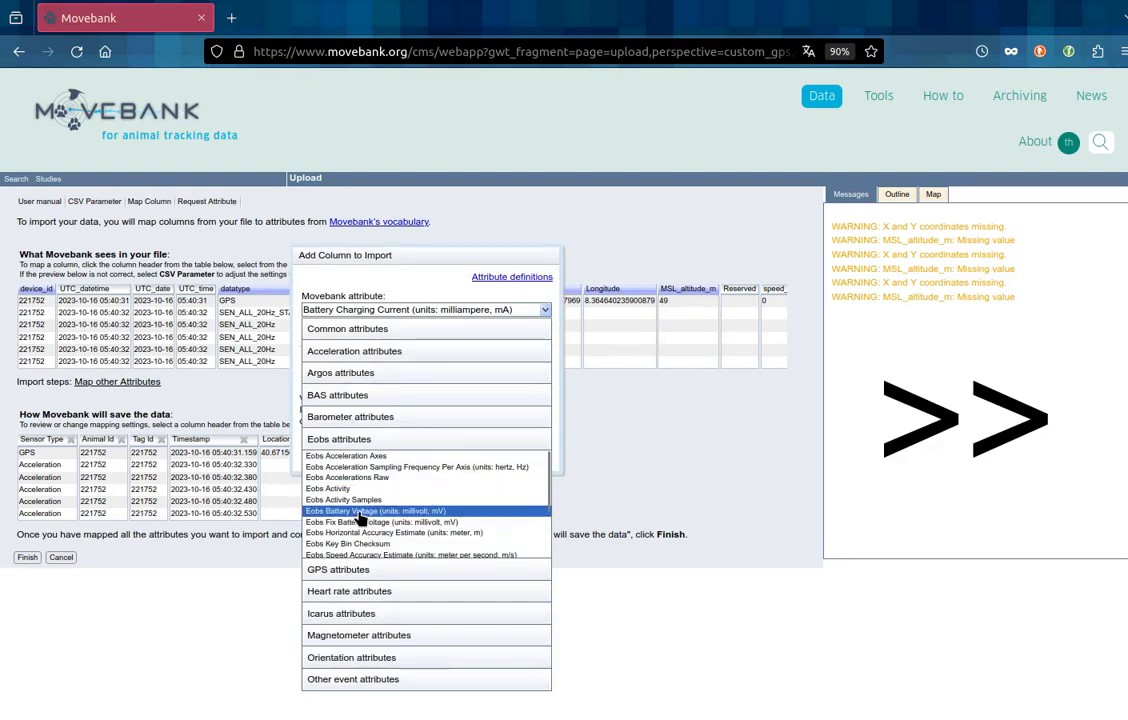
pyautogui.click(362, 511)
pyautogui.click(370, 457)
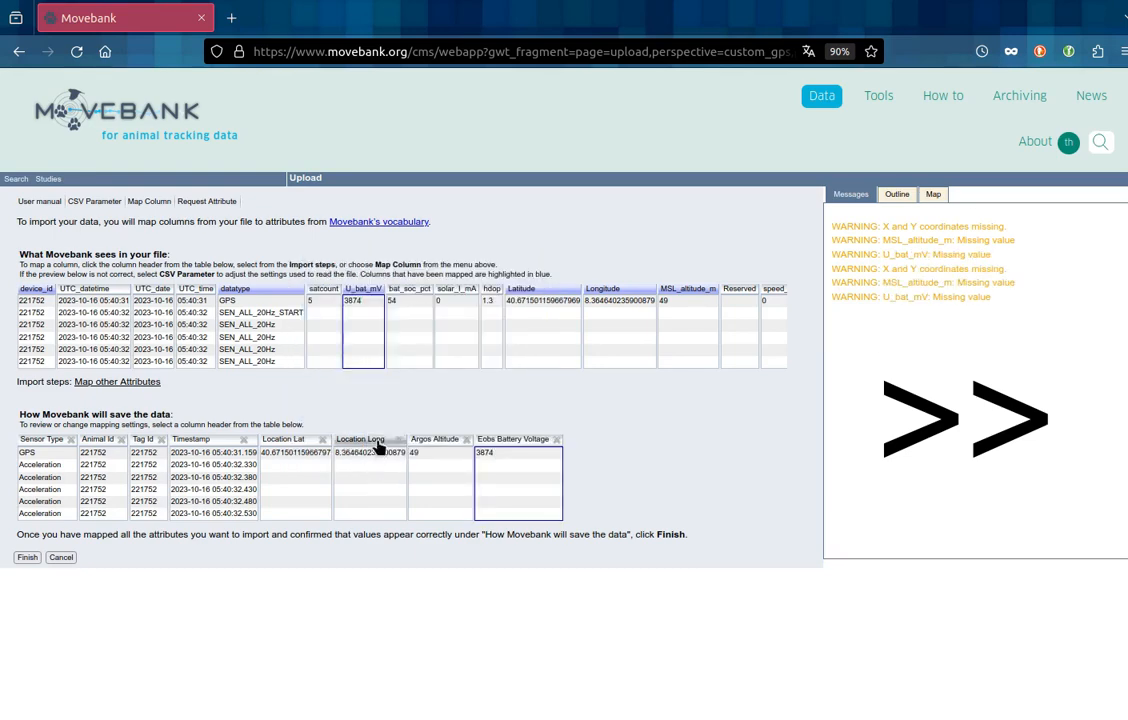
# Map the satcount column to the GPS Satellite Count attribute with conversion factor 1 and save it.
pyautogui.click(328, 292)
pyautogui.click(545, 310)
pyautogui.scroll(-2, 385, 461)
pyautogui.click(385, 461)
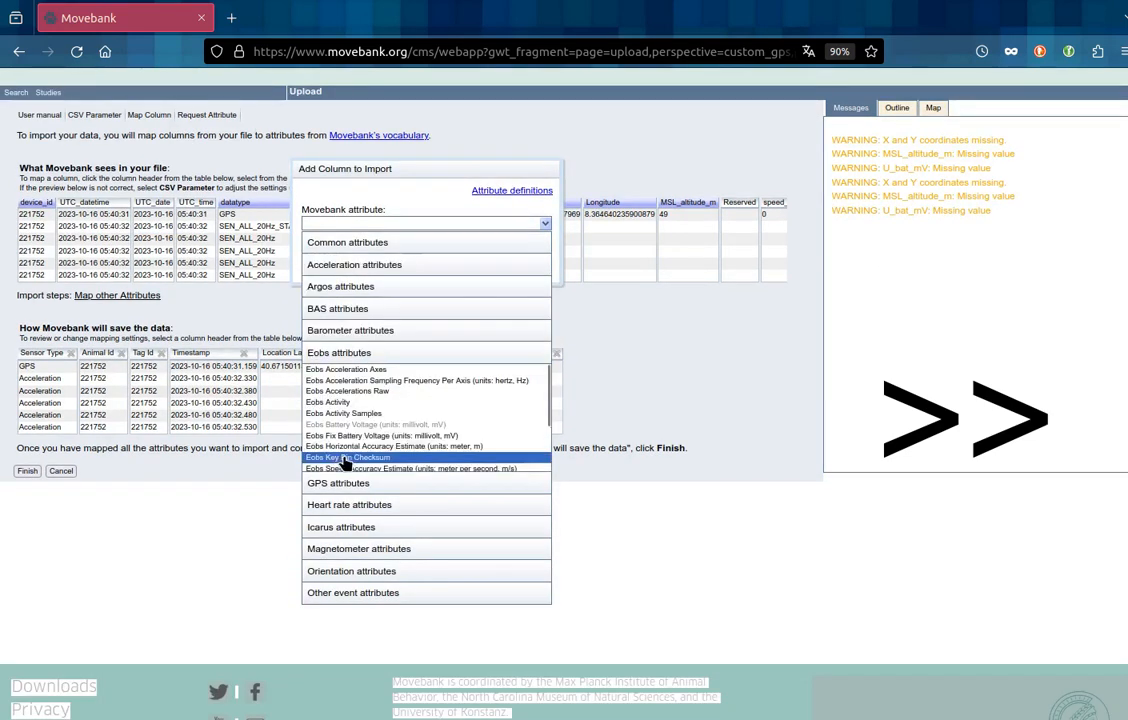
pyautogui.scroll(-1, 420, 399)
pyautogui.scroll(1, 418, 404)
pyautogui.click(360, 514)
pyautogui.click(365, 515)
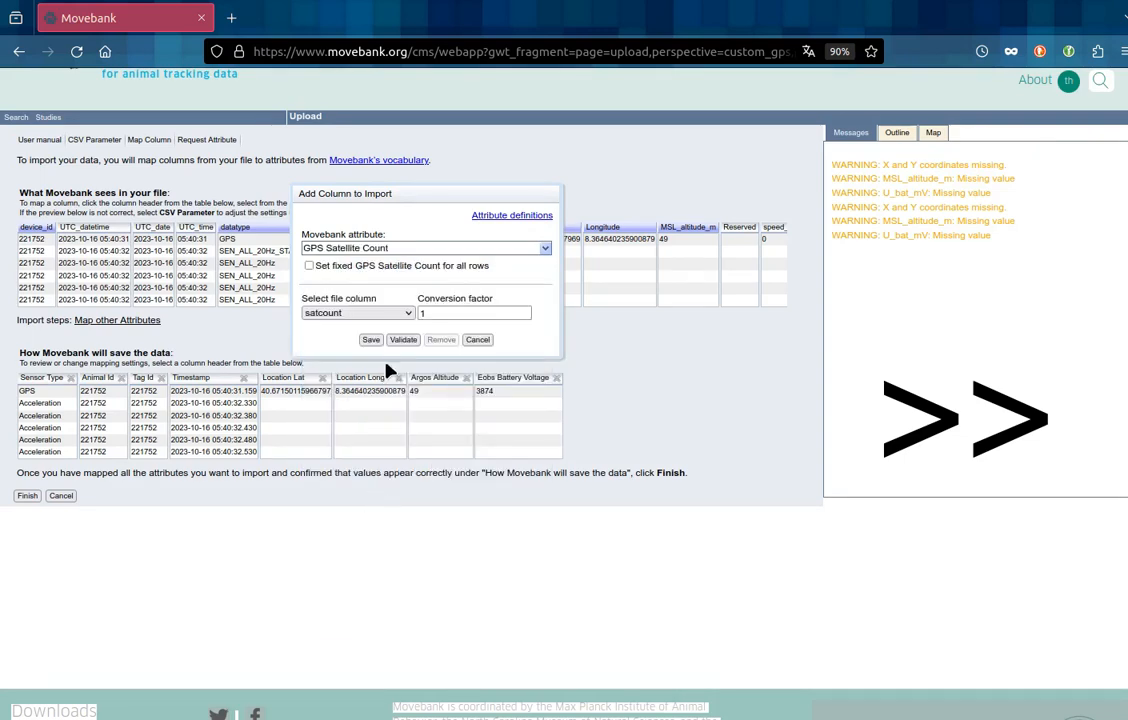
pyautogui.click(370, 337)
# Map hdop to GPS HDOP, speed_km/h to Ground Speed with conversion factor 2.777, and direction_deg to Heading, and map the int_temperature_C column.
pyautogui.click(491, 227)
pyautogui.click(371, 374)
pyautogui.moveTo(221, 304); pyautogui.dragTo(460, 303)
pyautogui.click(366, 228)
pyautogui.doubleClick(474, 300)
pyautogui.write('2.777')
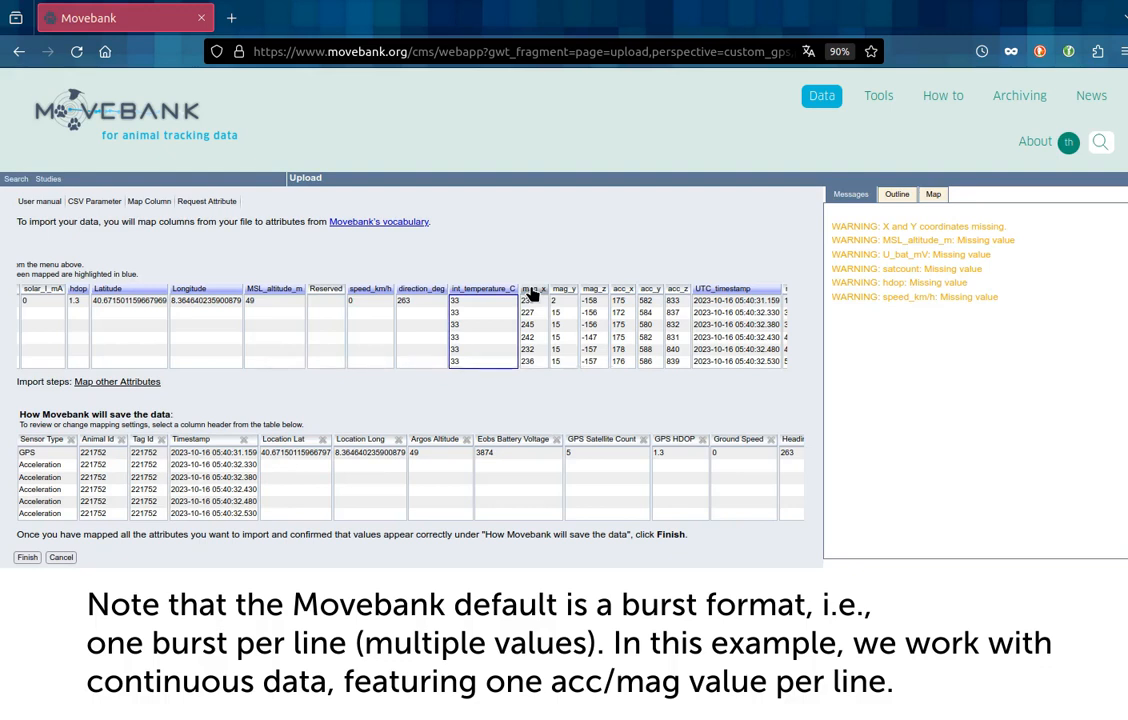
# Map mag_x, mag_y and mag_z to Magnetic Field Raw X, Y and Z with conversion factor 1, saving each mapping.
pyautogui.click(532, 293)
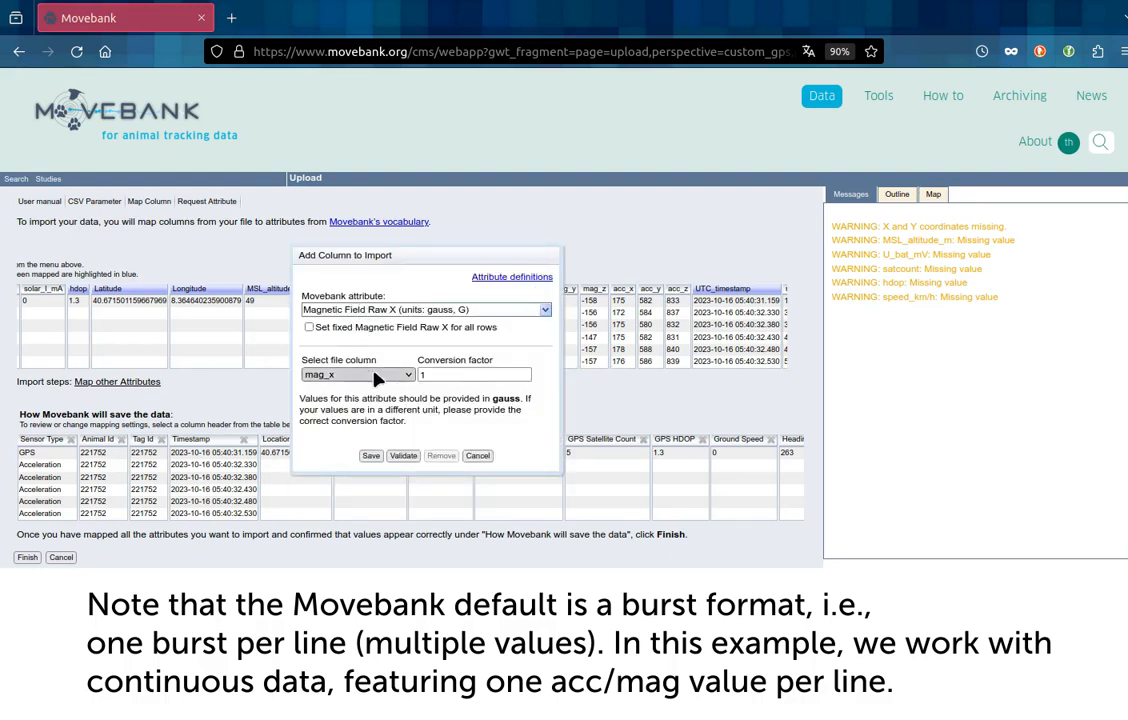
pyautogui.click(370, 457)
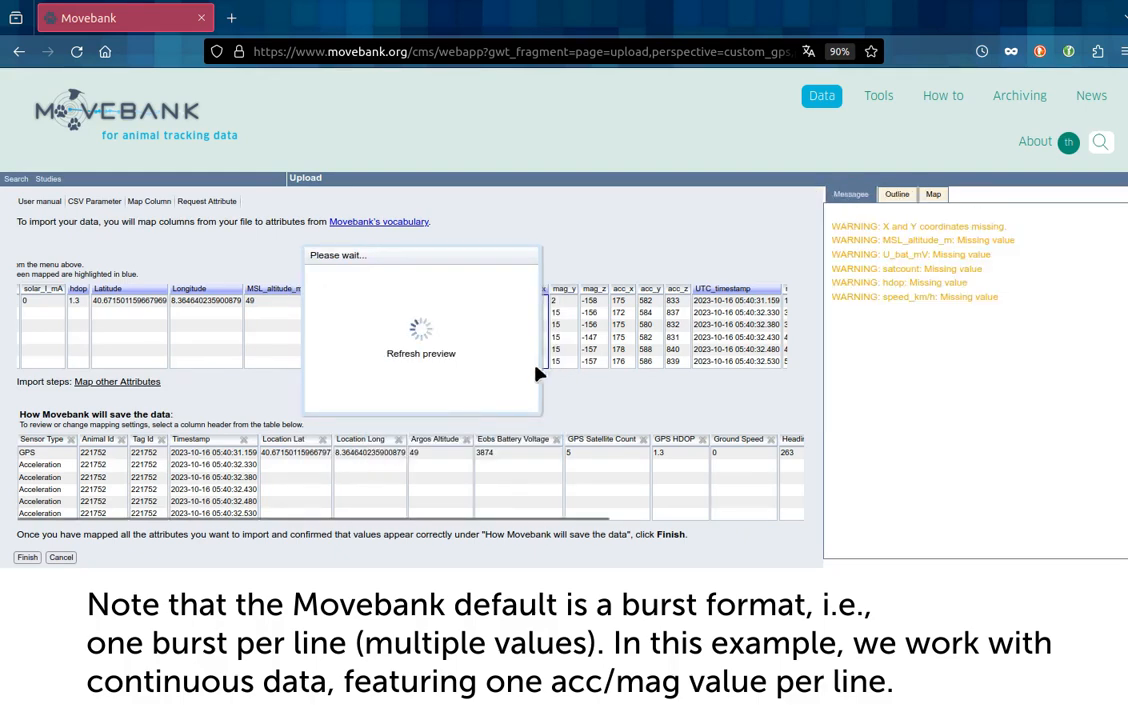
pyautogui.click(563, 294)
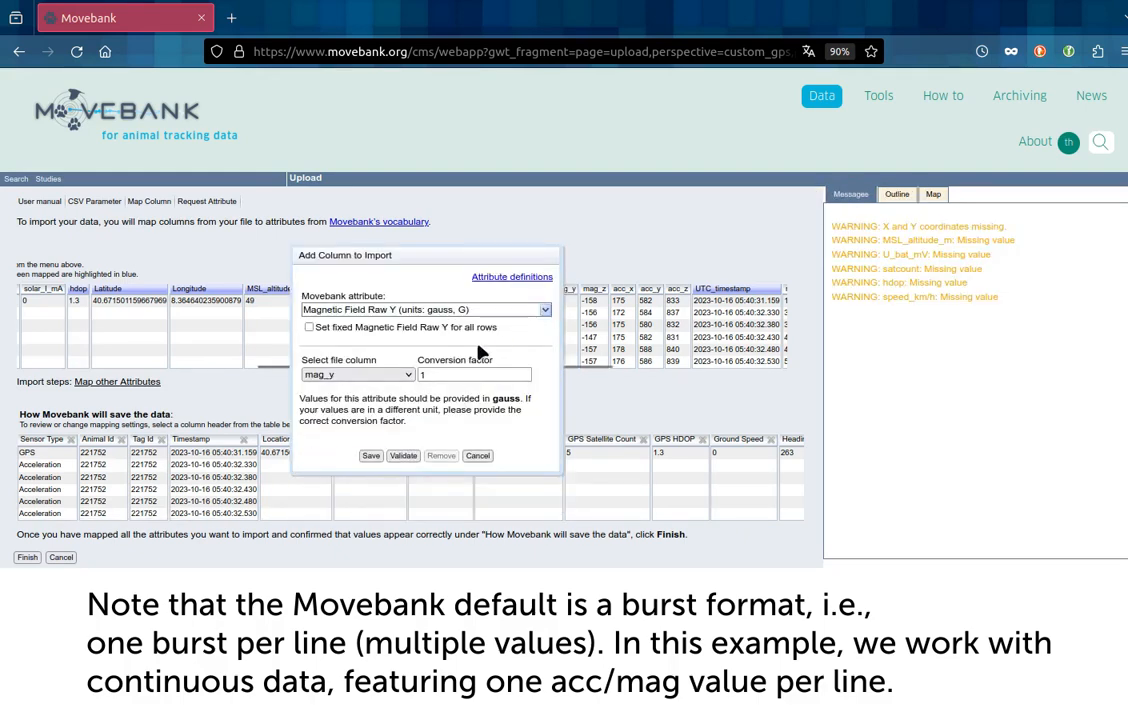
pyautogui.click(370, 457)
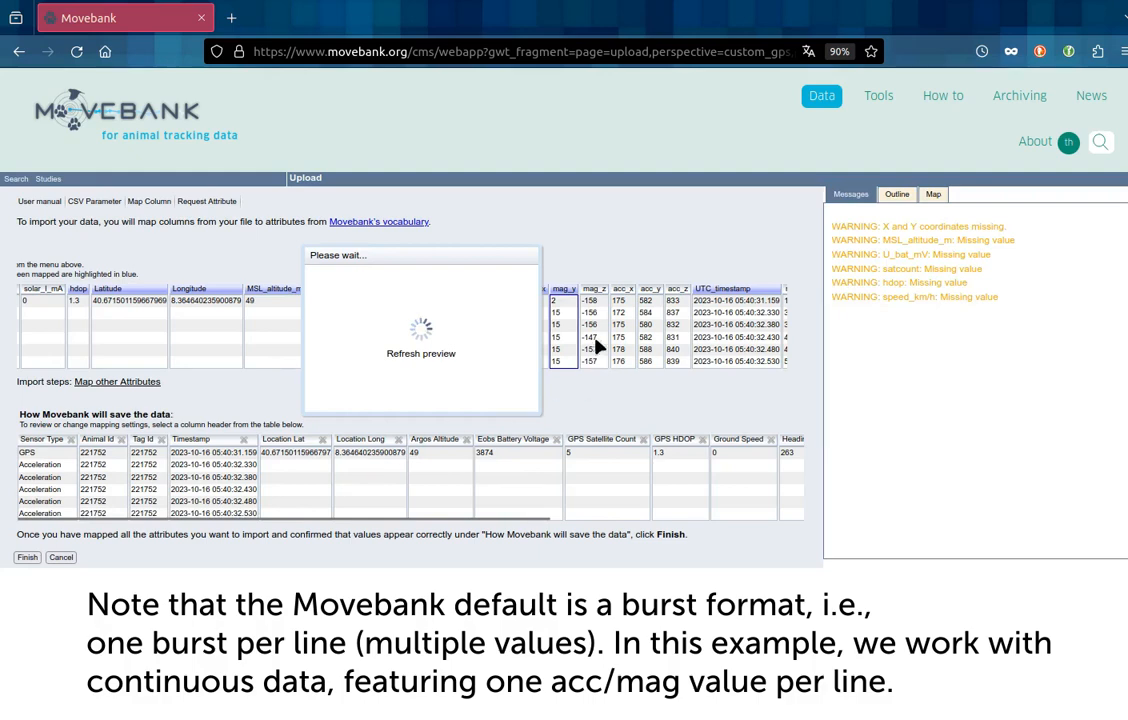
pyautogui.click(592, 293)
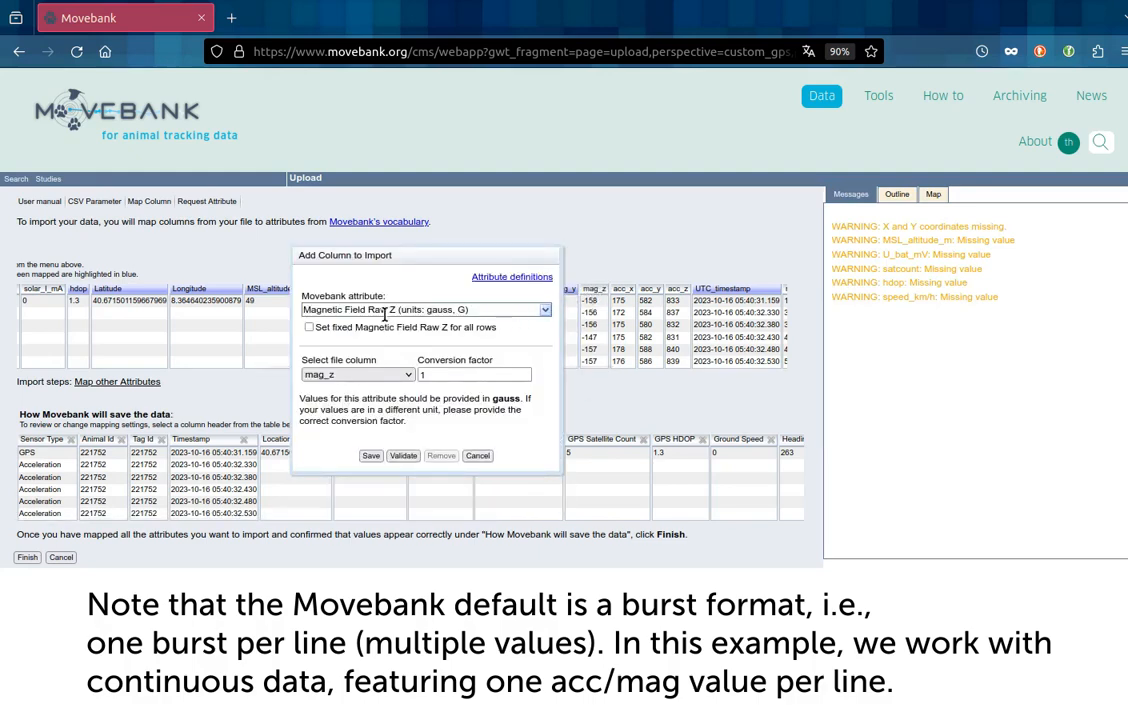
pyautogui.click(370, 457)
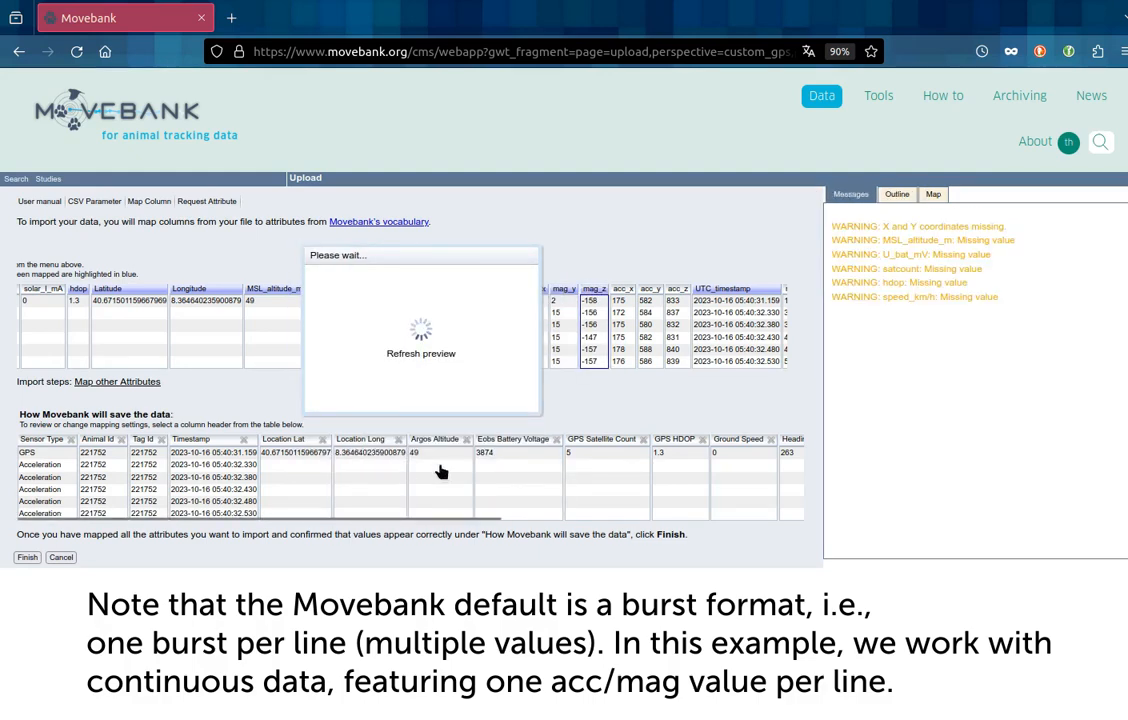
# Map the acc_x column to Acceleration Raw X with conversion factor 1 instead of the suggested Eobs attribute, and save it.
pyautogui.click(617, 292)
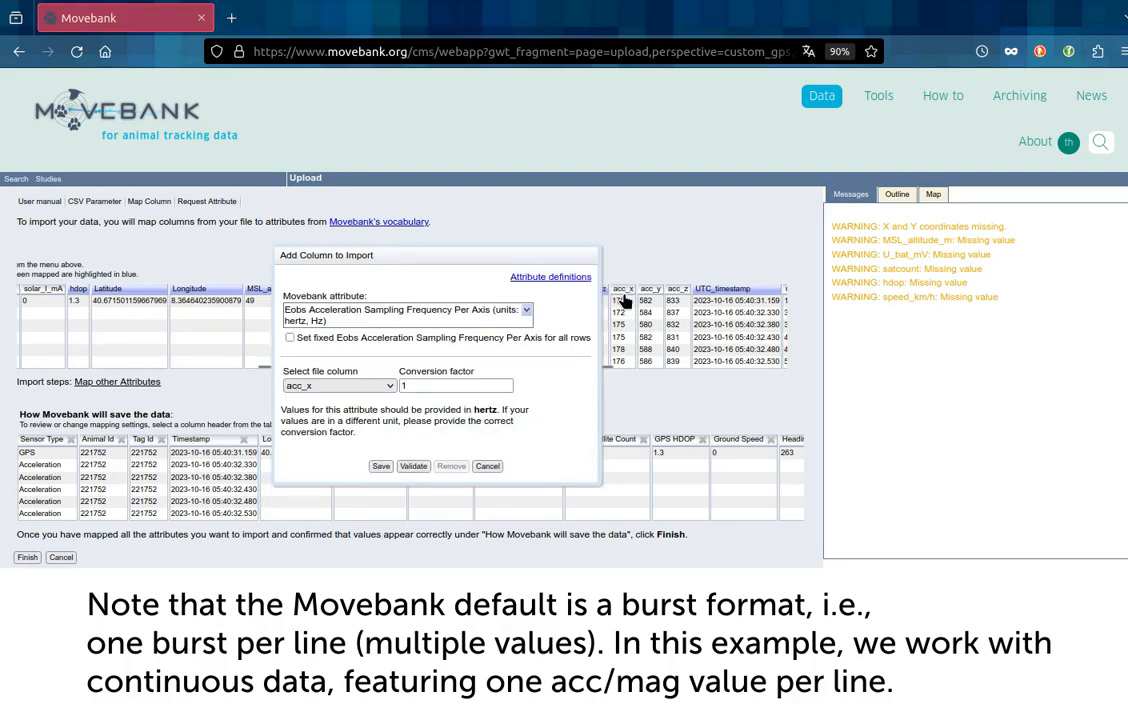
pyautogui.click(527, 311)
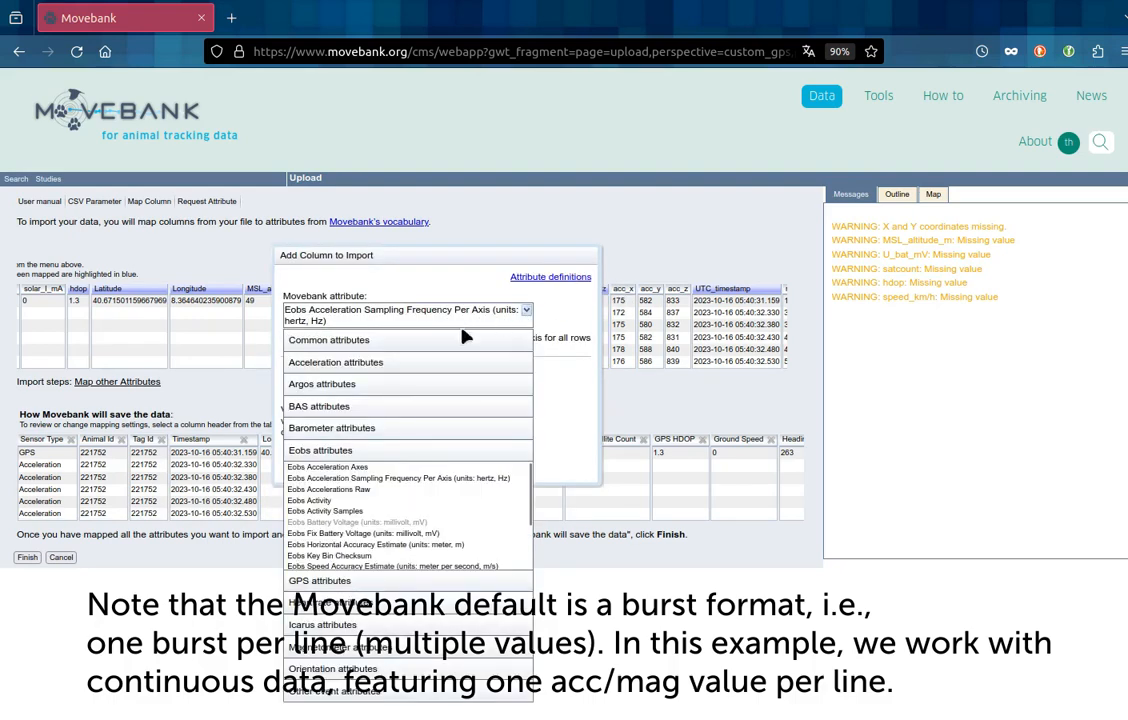
pyautogui.click(340, 362)
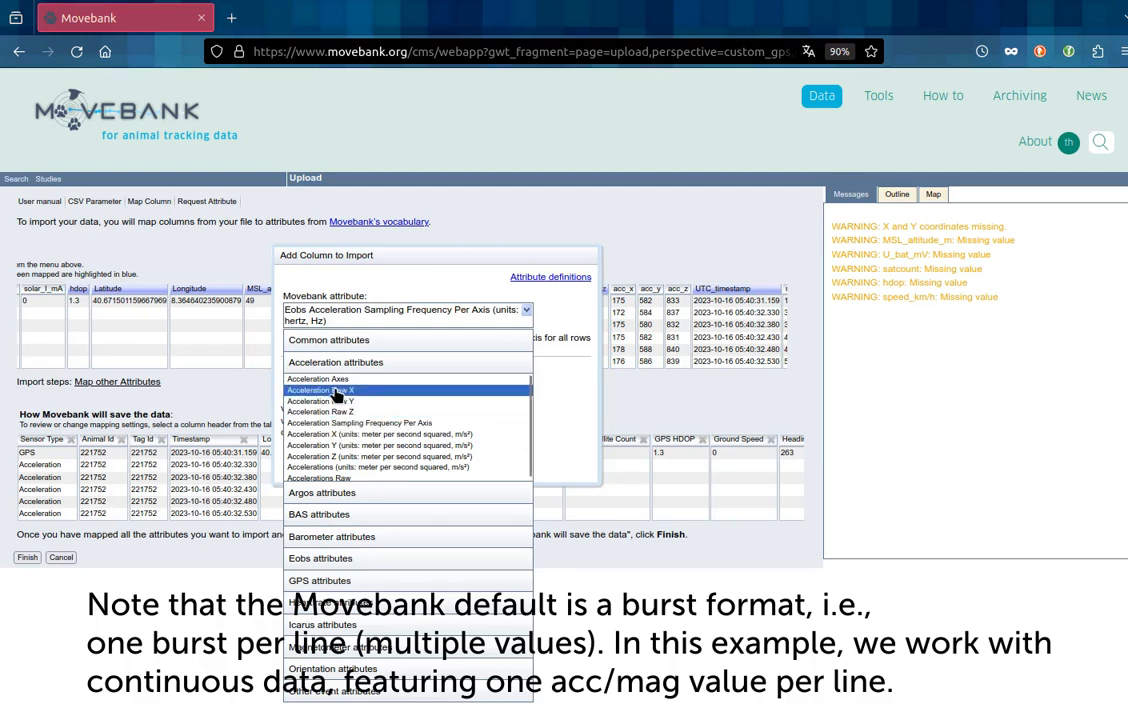
pyautogui.click(341, 390)
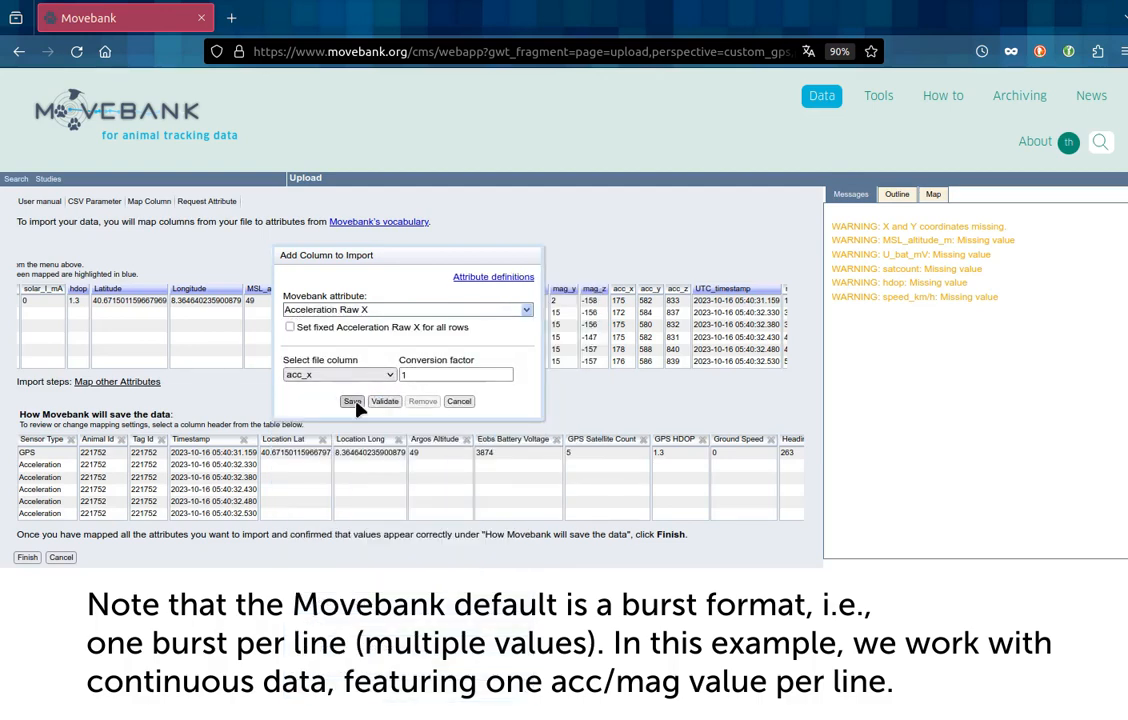
pyautogui.click(352, 402)
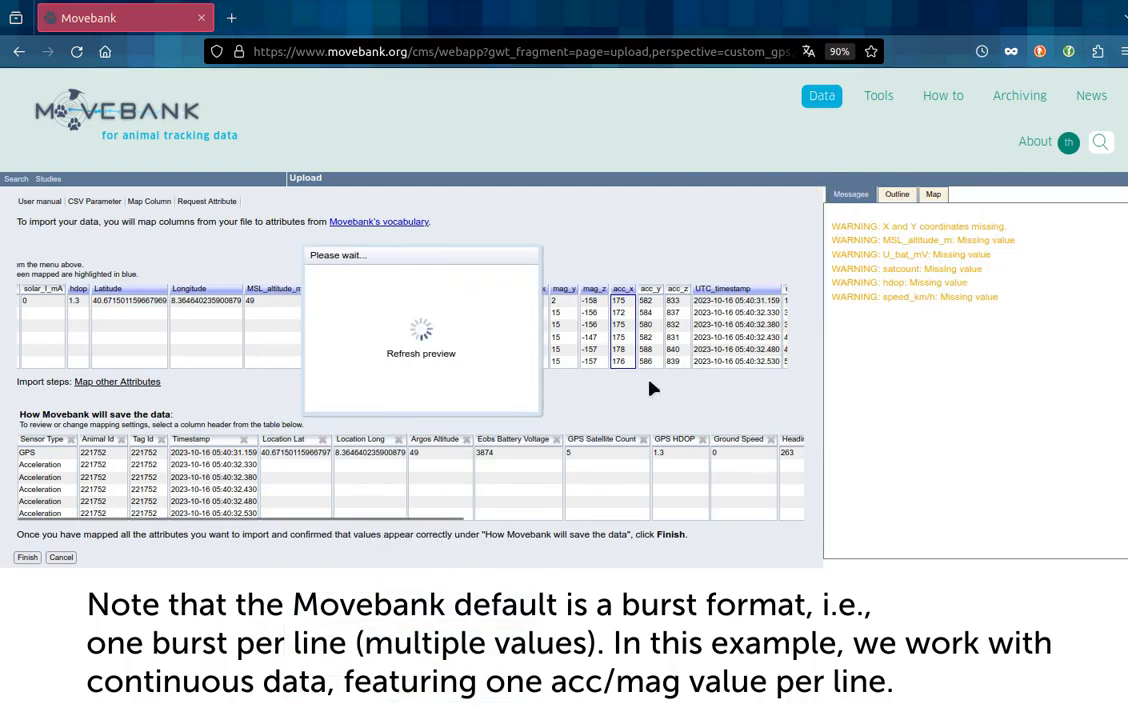
# Map the acc_y column to Acceleration Raw Y with conversion factor 1 and save it.
pyautogui.click(648, 291)
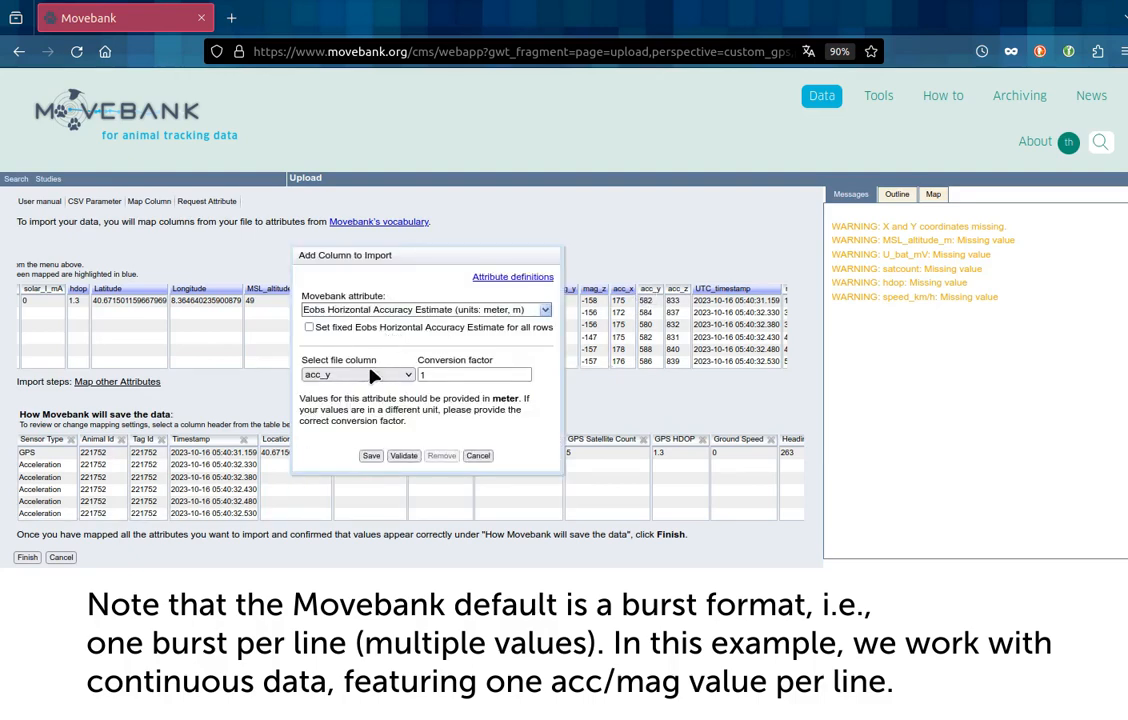
pyautogui.click(545, 310)
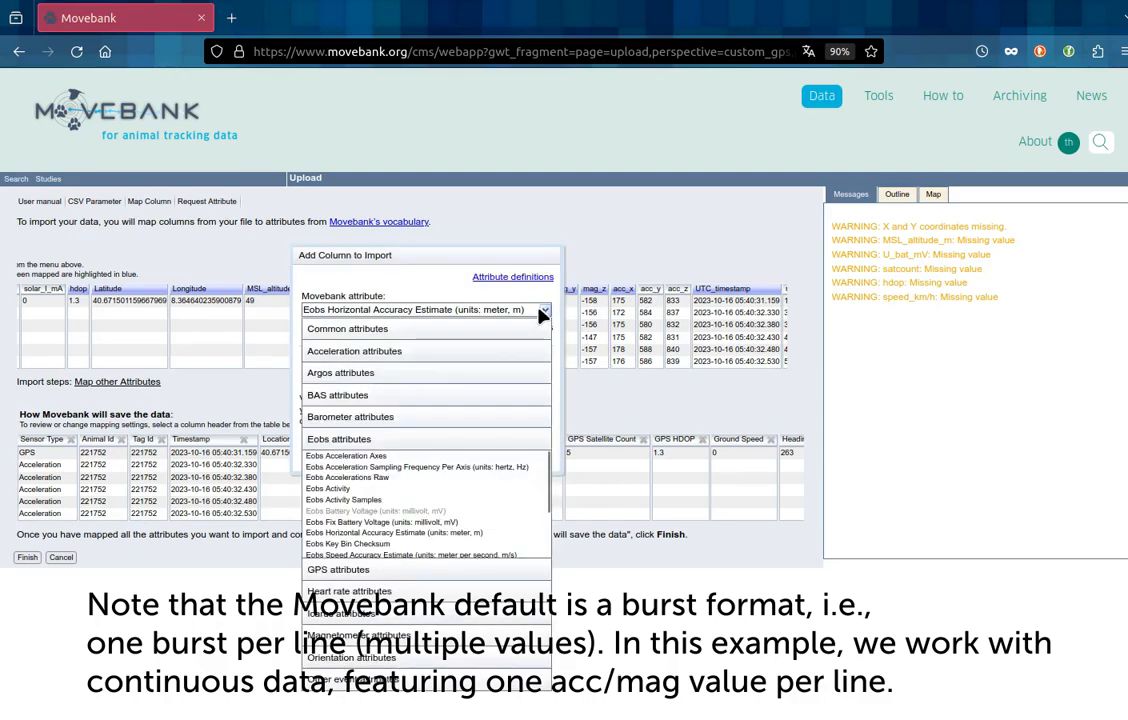
pyautogui.click(356, 351)
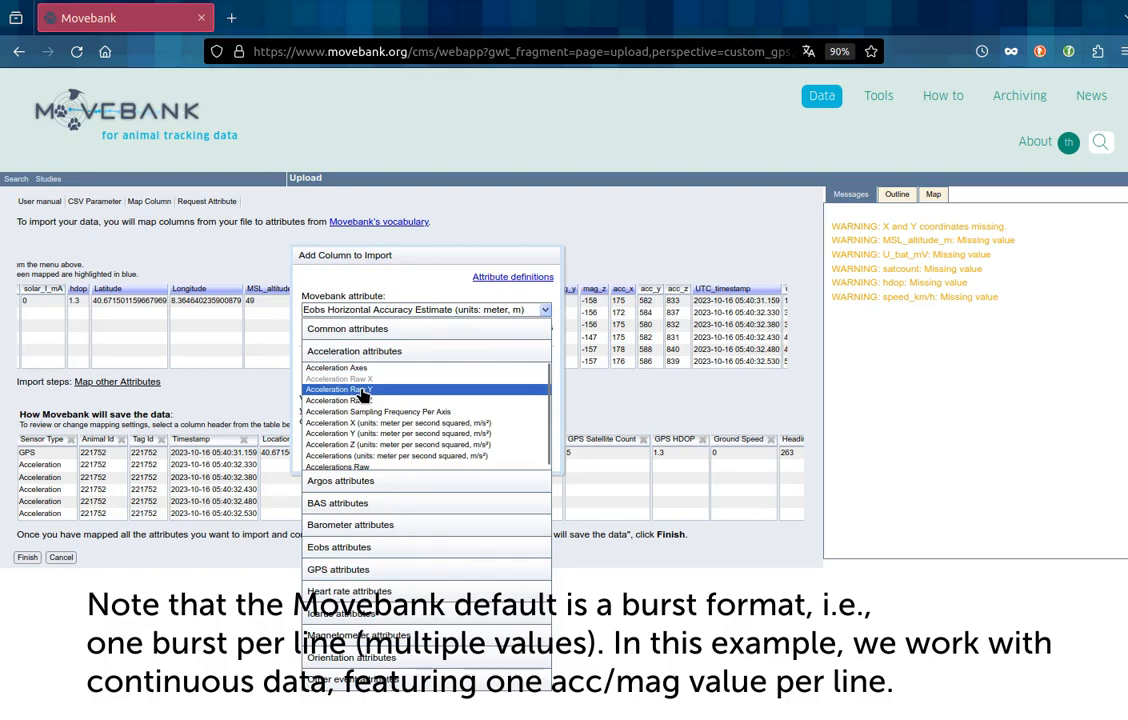
pyautogui.click(364, 389)
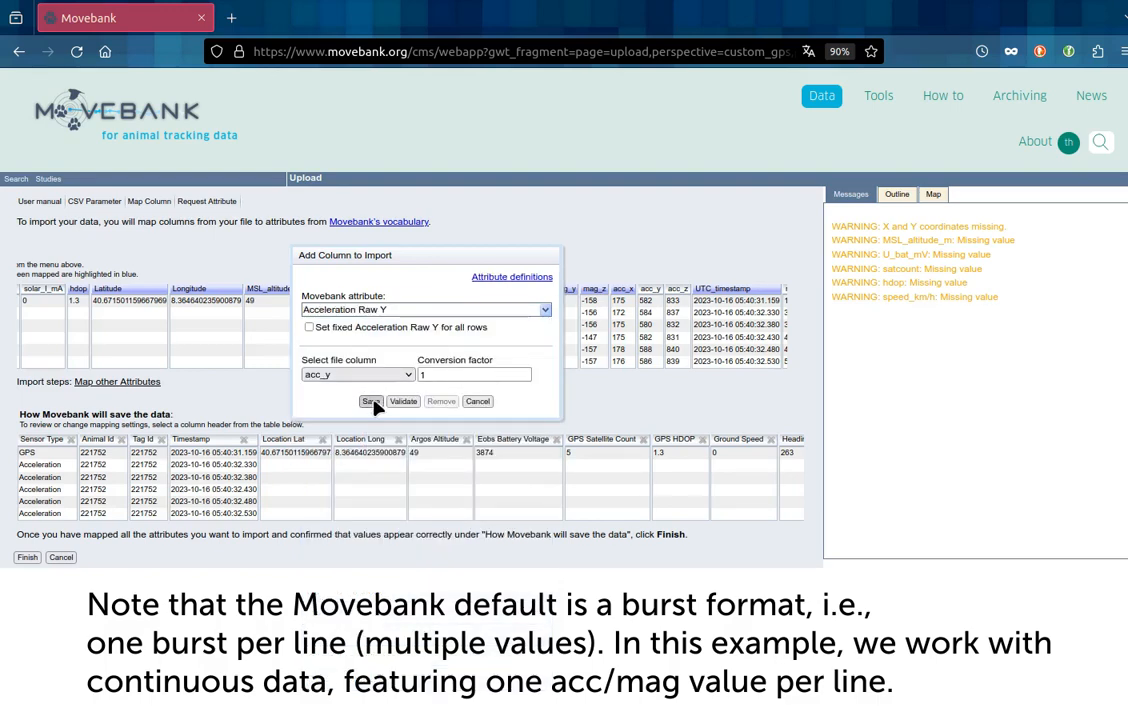
pyautogui.click(371, 401)
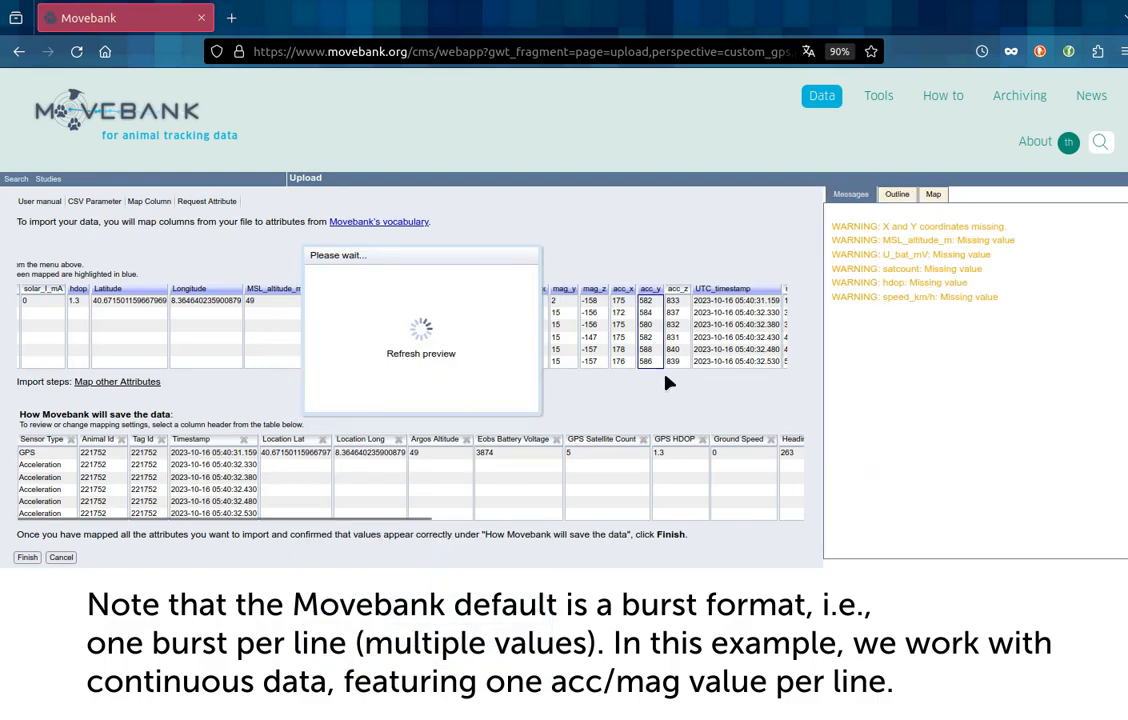
# Map the acc_z column to the Acceleration Raw Z attribute and save it.
pyautogui.click(676, 288)
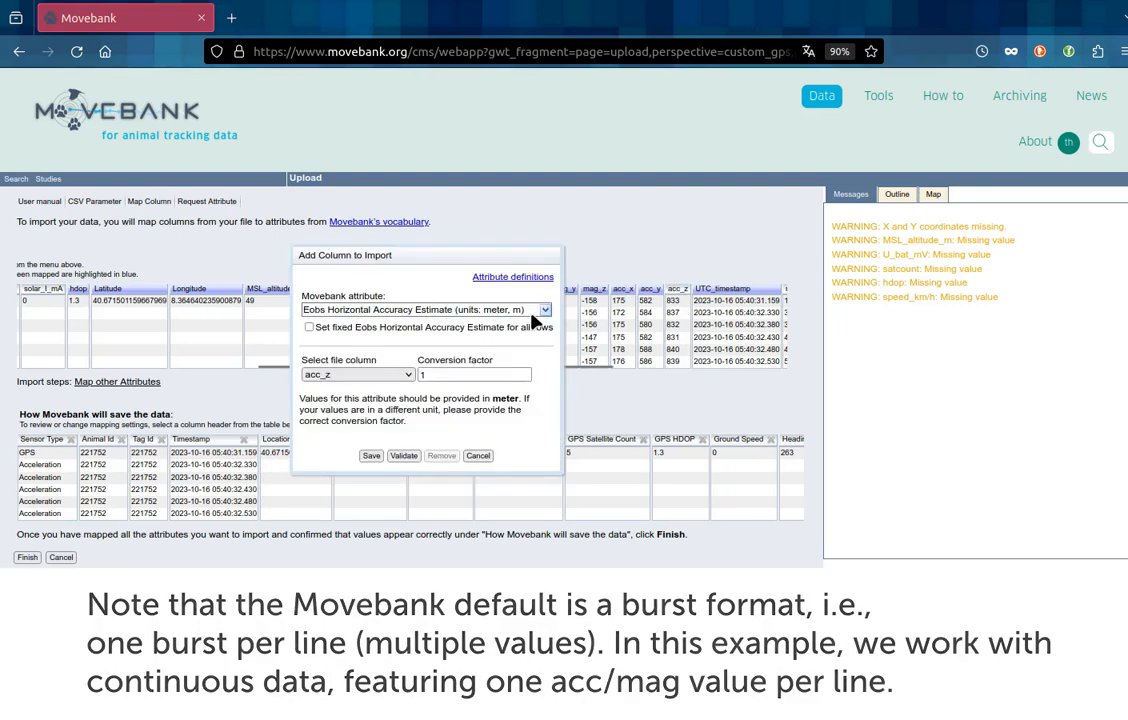
pyautogui.click(480, 310)
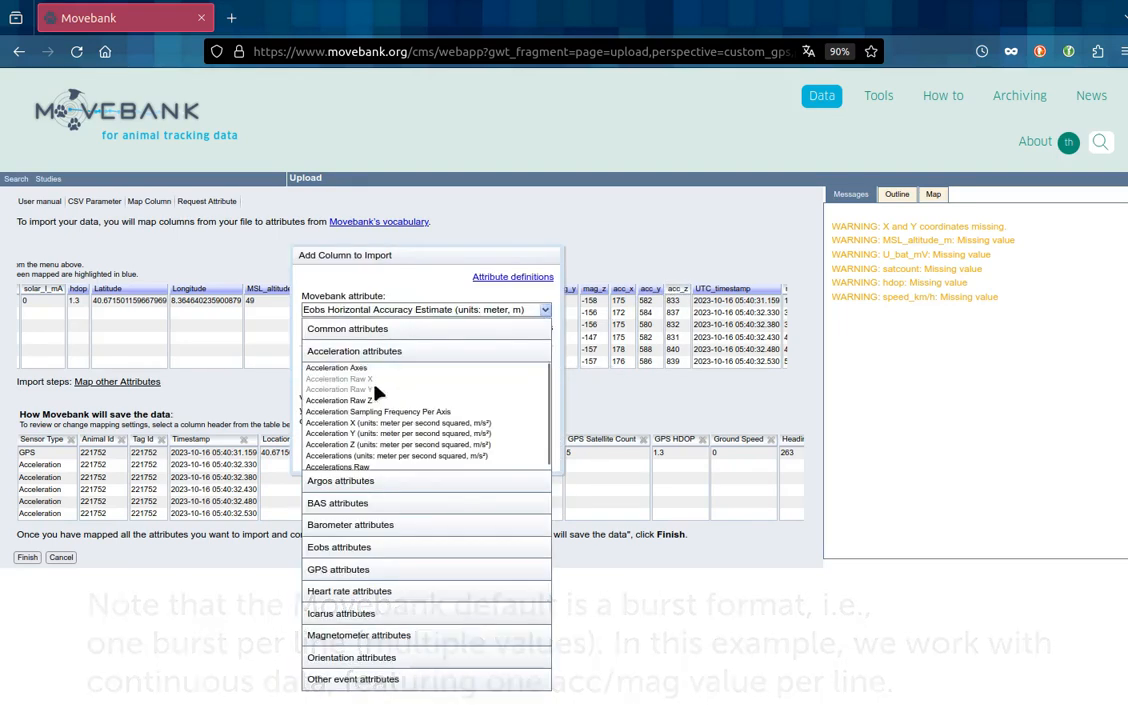
pyautogui.click(420, 400)
pyautogui.click(368, 401)
# Map the light, altimeter_m, depth_m, ext_temperature_C and conductivity_mS/cm columns to their suggested Movebank attributes, saving each mapping.
pyautogui.moveTo(368, 366); pyautogui.dragTo(538, 368)
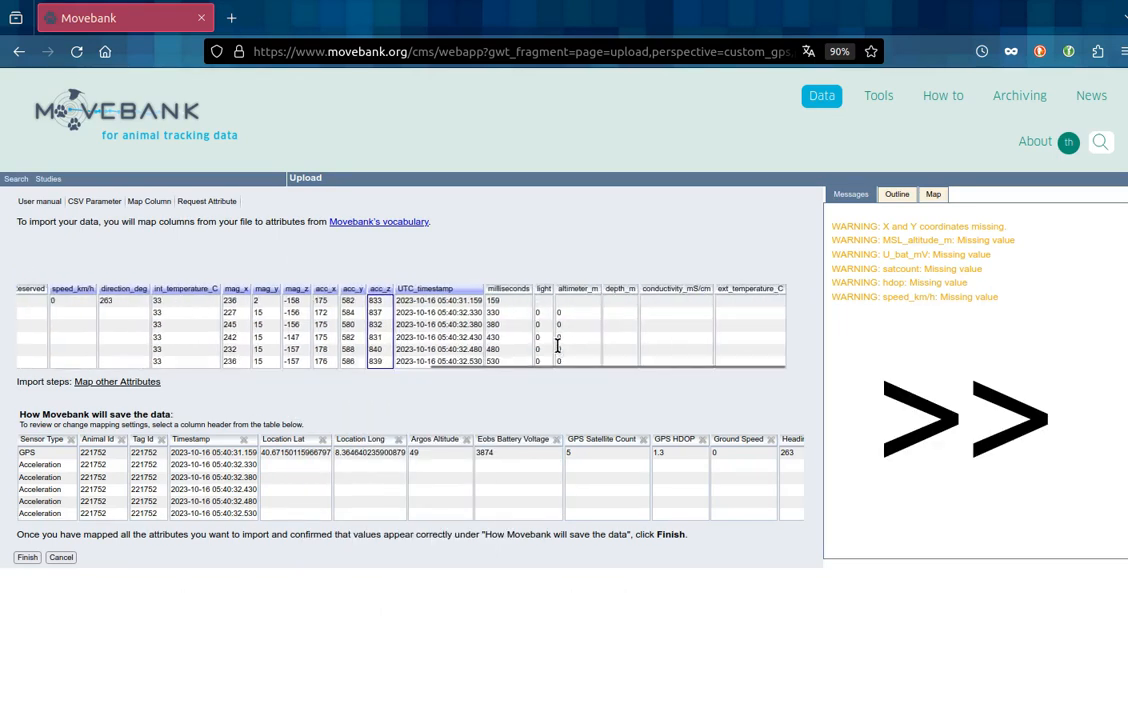
pyautogui.click(544, 292)
pyautogui.click(376, 403)
pyautogui.click(586, 295)
pyautogui.click(370, 455)
pyautogui.click(613, 293)
pyautogui.click(371, 455)
pyautogui.click(750, 300)
pyautogui.click(370, 456)
pyautogui.click(676, 290)
pyautogui.click(371, 399)
pyautogui.moveTo(438, 366); pyautogui.dragTo(171, 370)
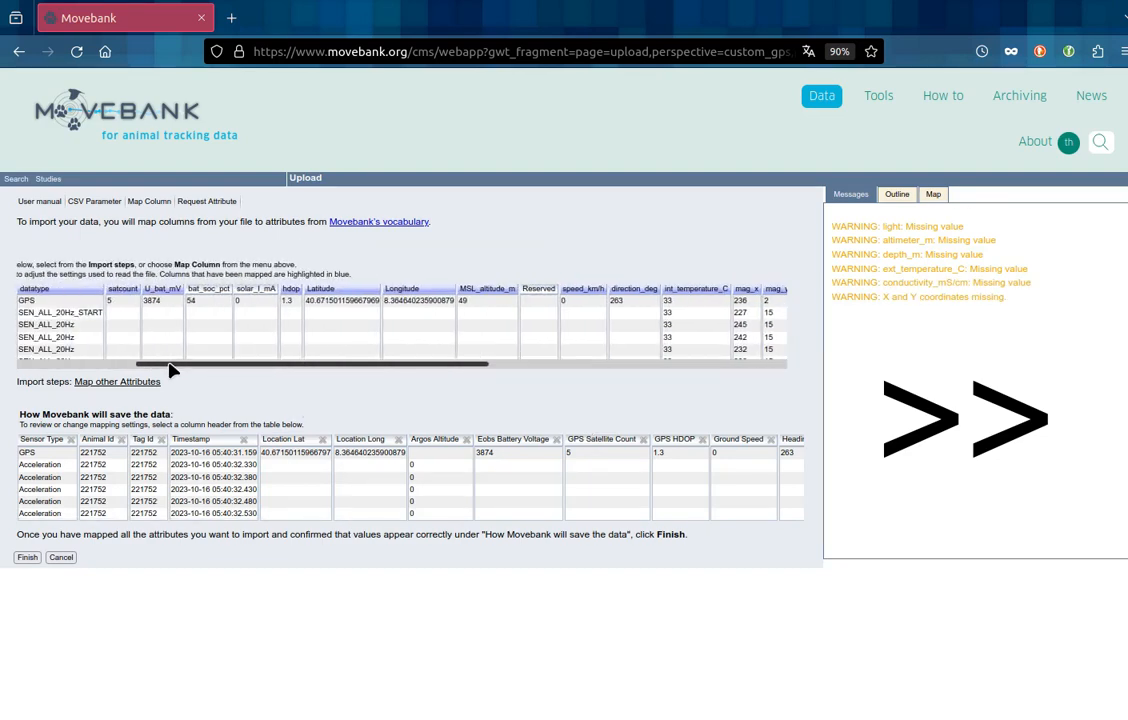
pyautogui.click(268, 289)
pyautogui.click(546, 311)
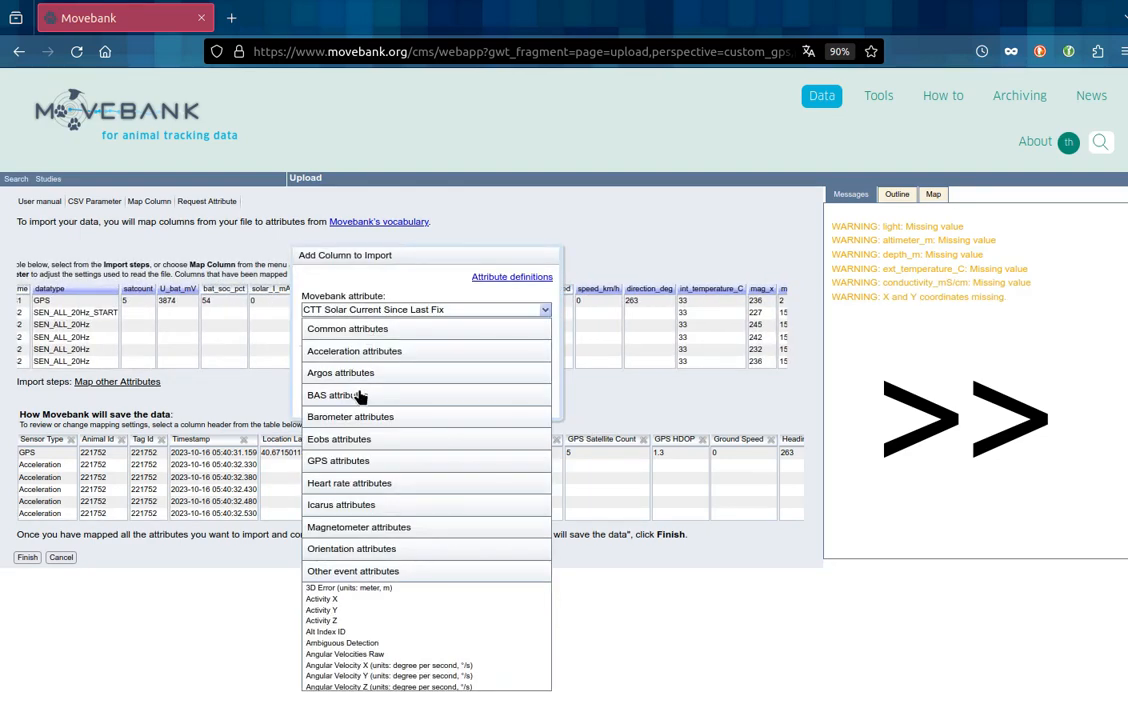
pyautogui.click(214, 291)
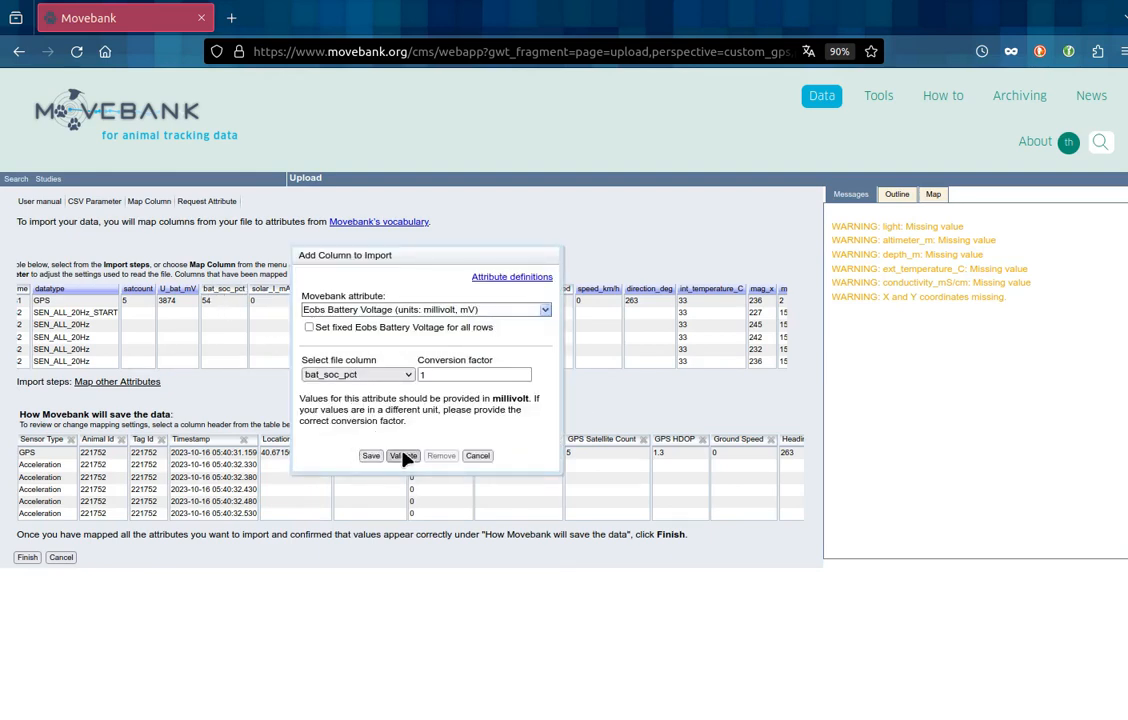
pyautogui.click(477, 456)
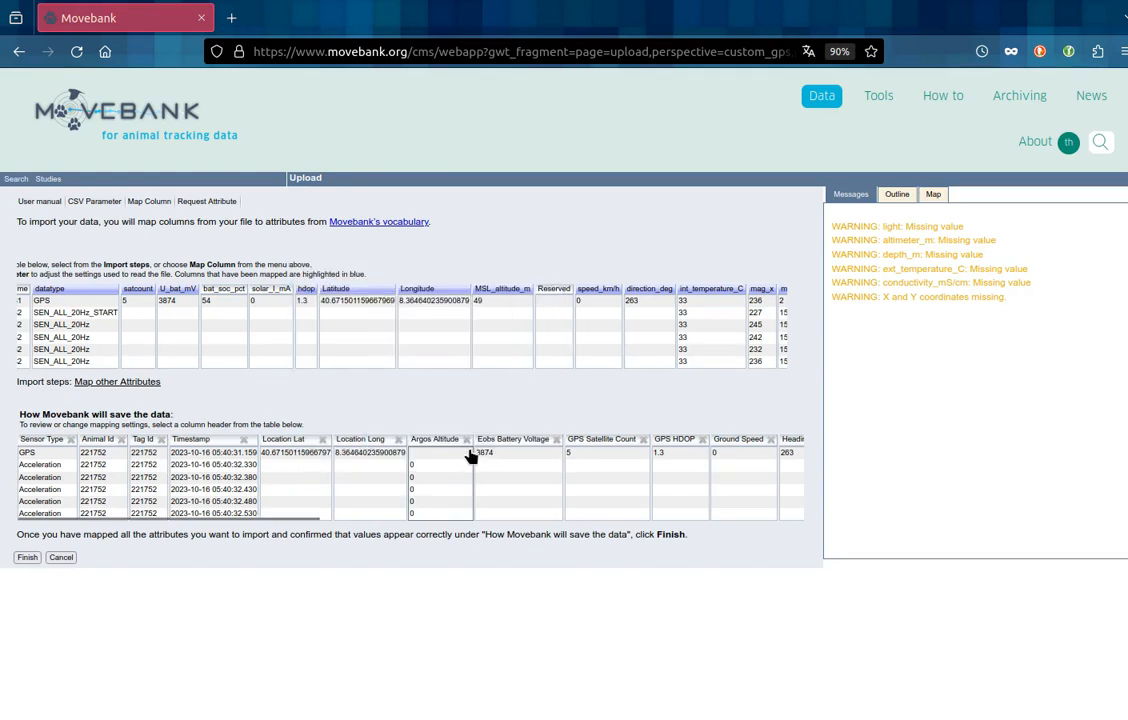
# Finish the import, saving the file format as "ornitela-2023 format" and filtering duplicates by tag and timestamp.
pyautogui.click(27, 558)
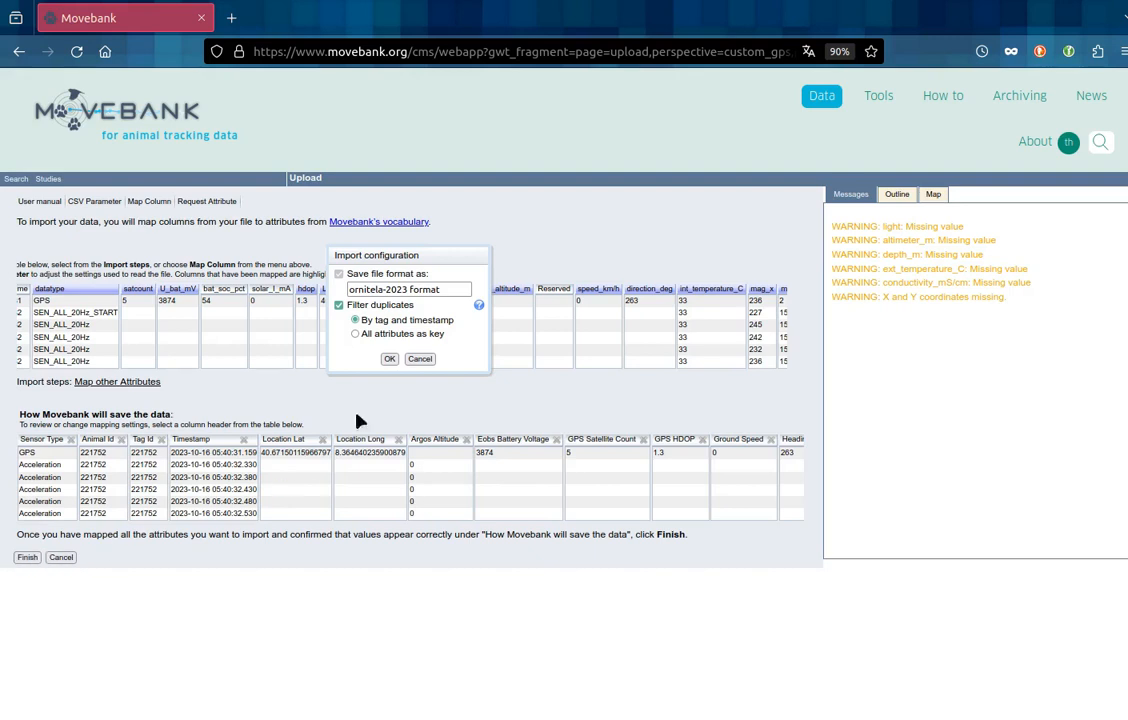
pyautogui.click(389, 359)
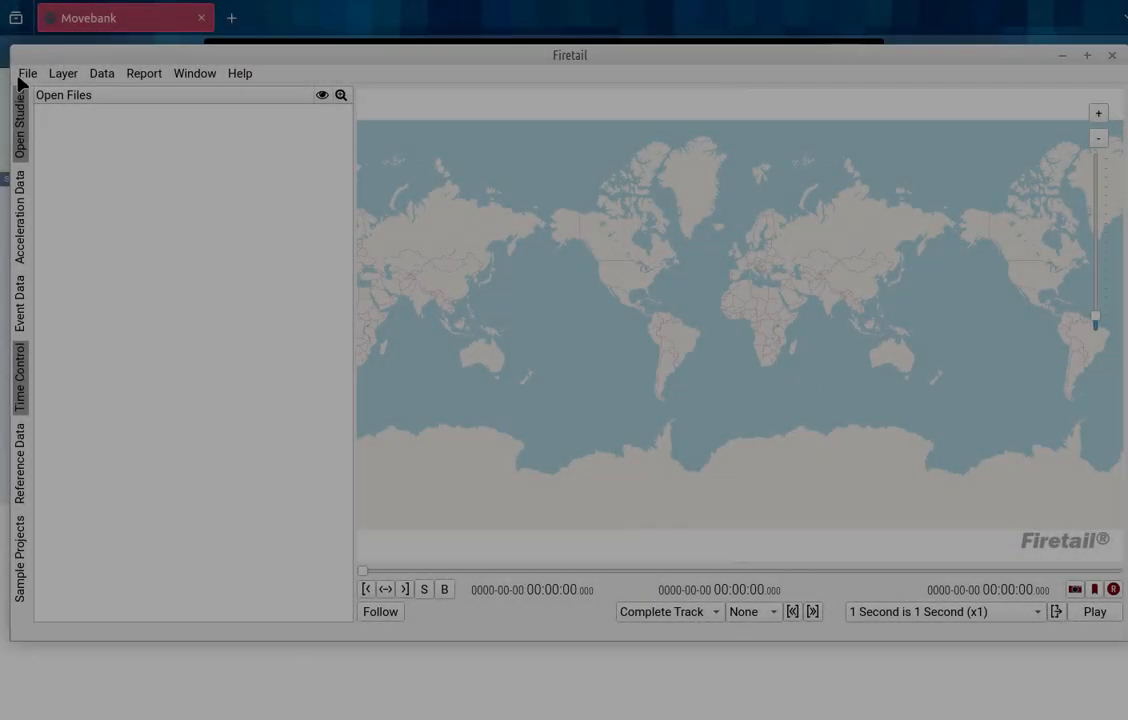
# In Firetail, start a Movebank download by tag ID with the stored login, filter the studies by "ornit" and choose Firetail Ornitela Sample 2023.
pyautogui.click(28, 73)
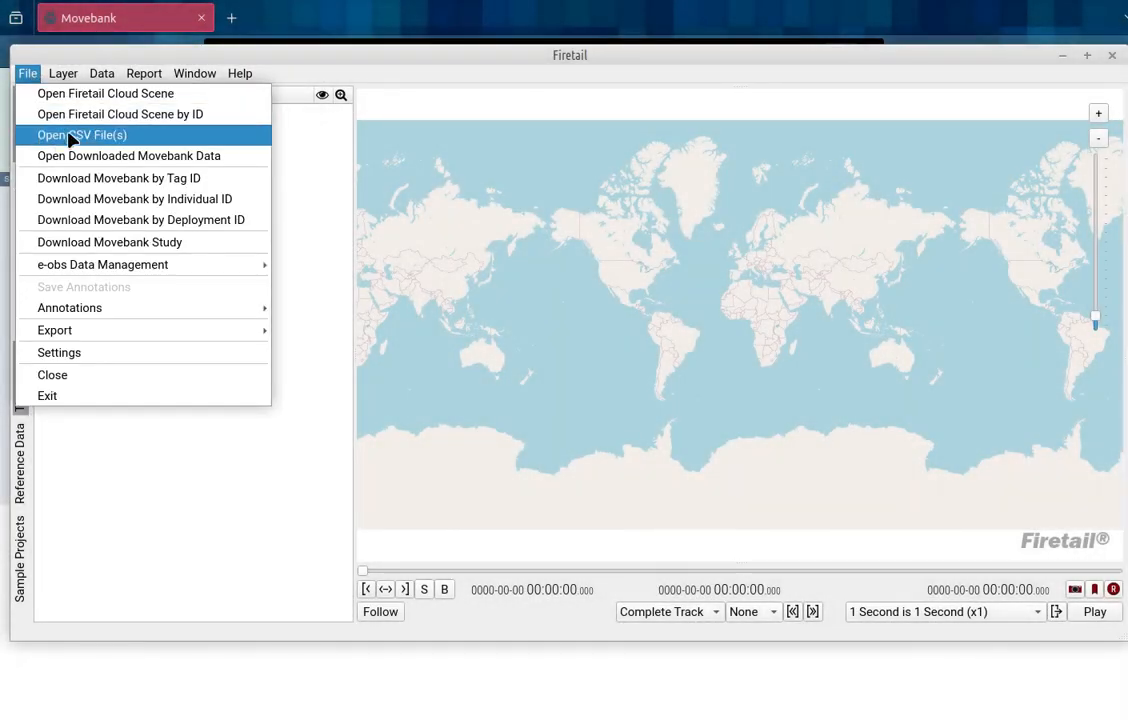
pyautogui.click(193, 185)
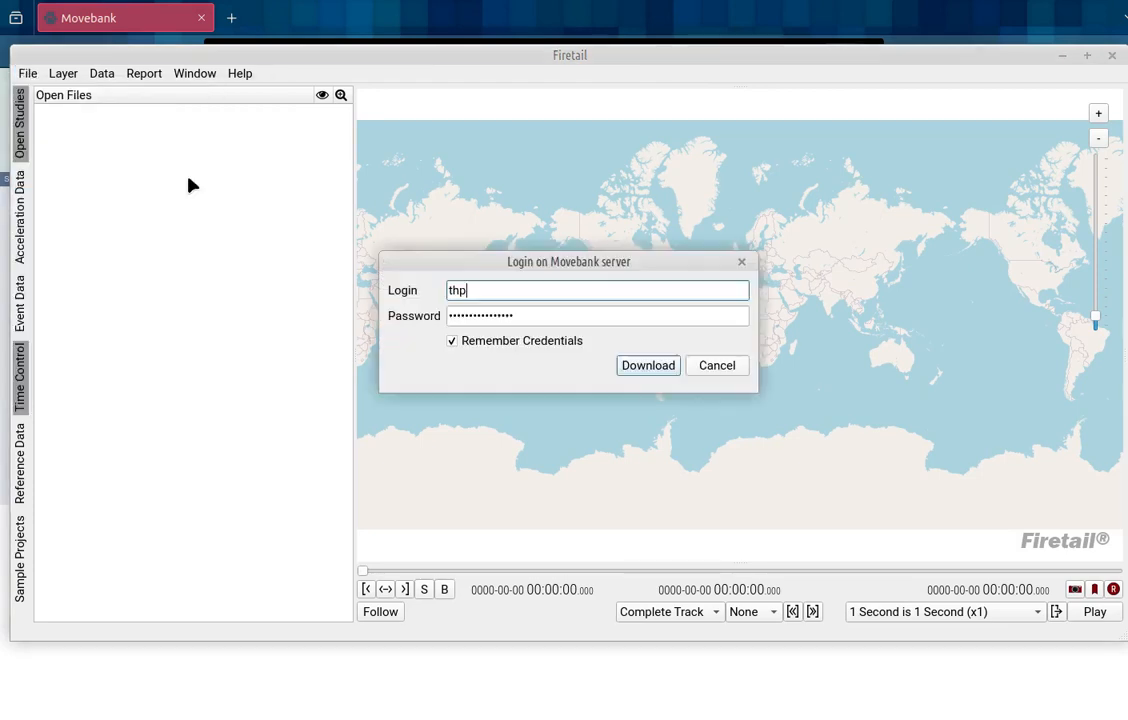
pyautogui.click(649, 369)
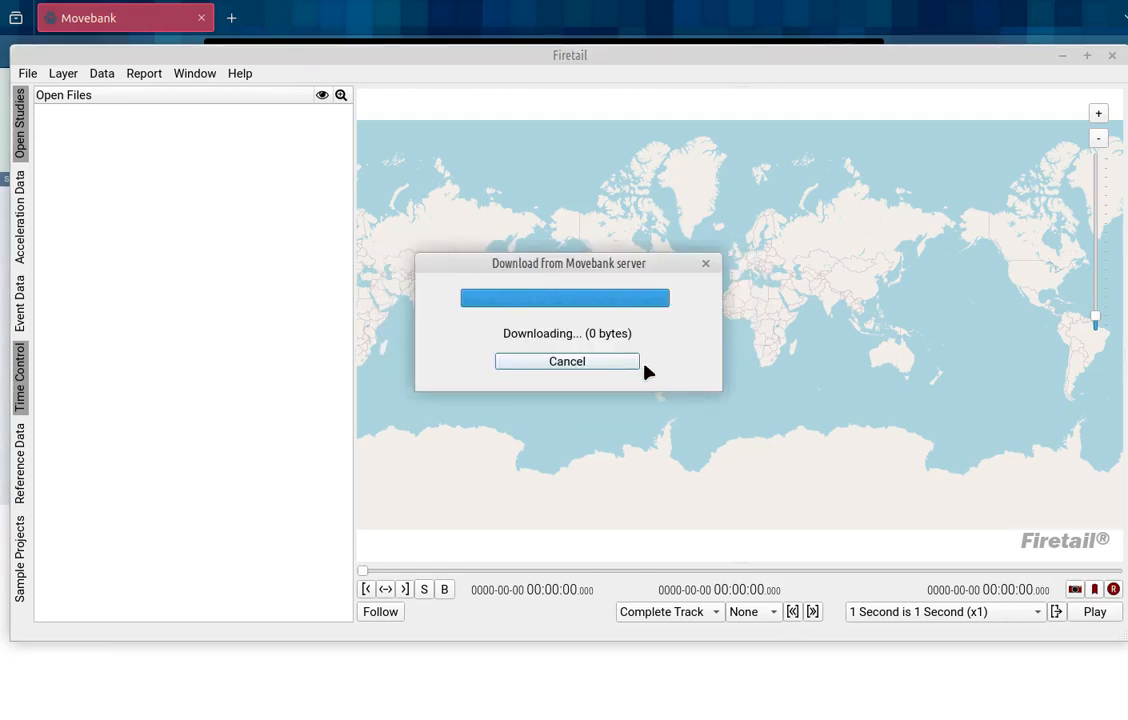
pyautogui.click(505, 498)
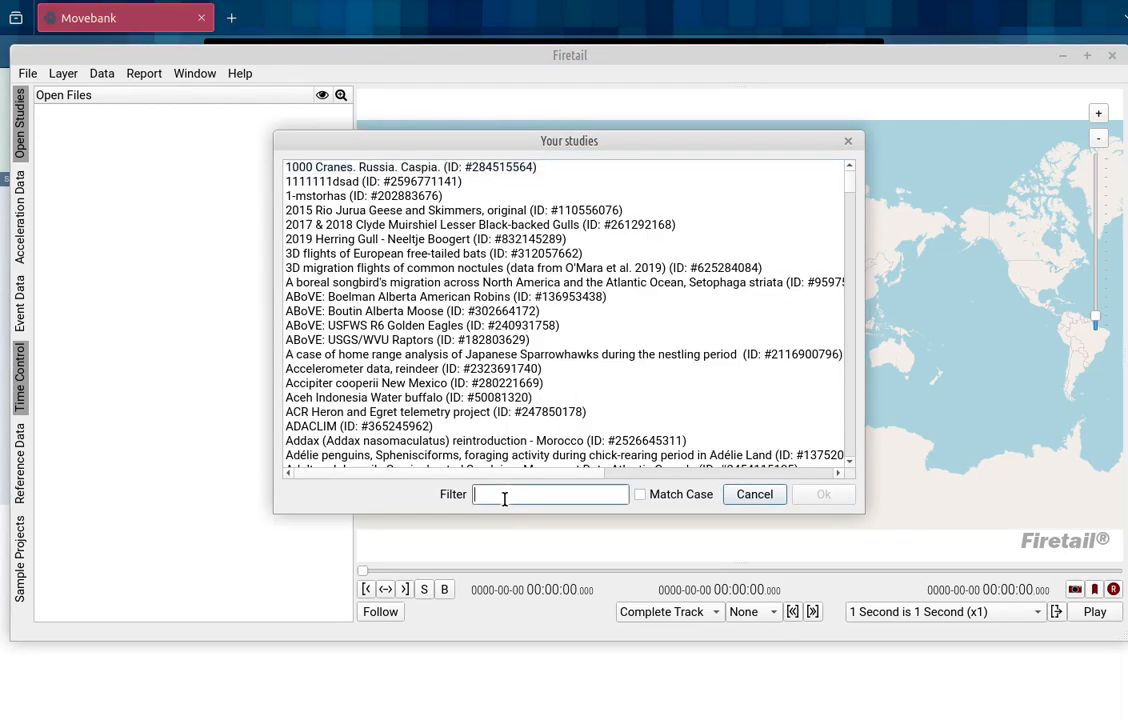
pyautogui.write('ornit')
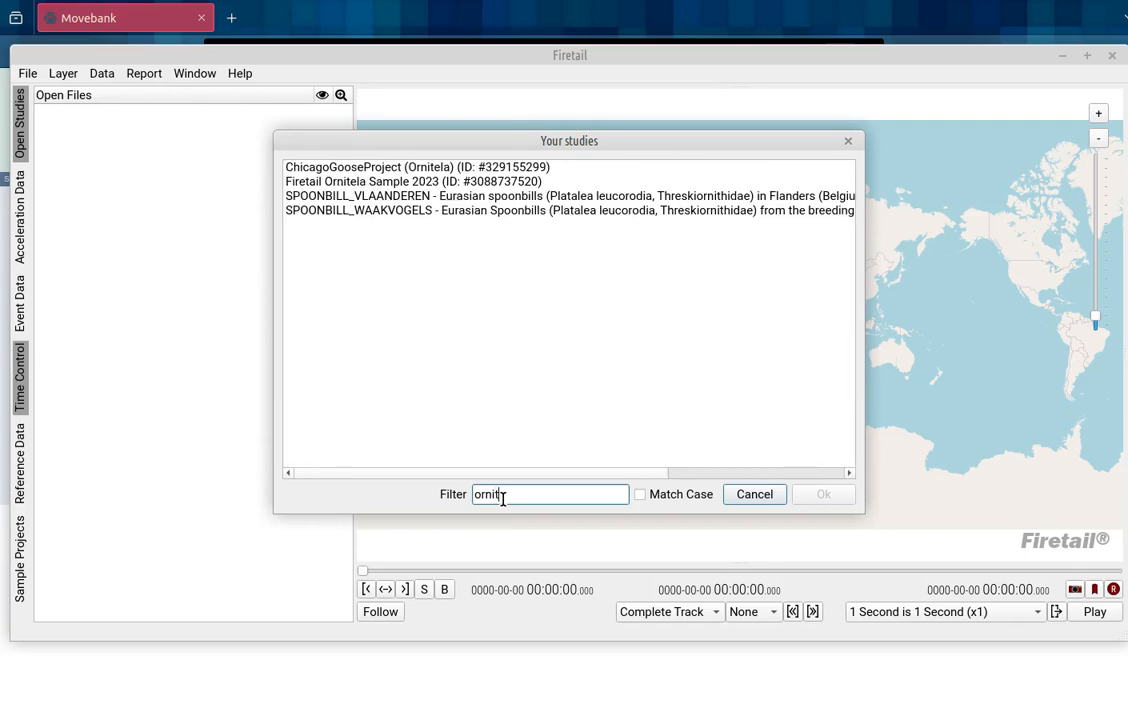
pyautogui.click(397, 184)
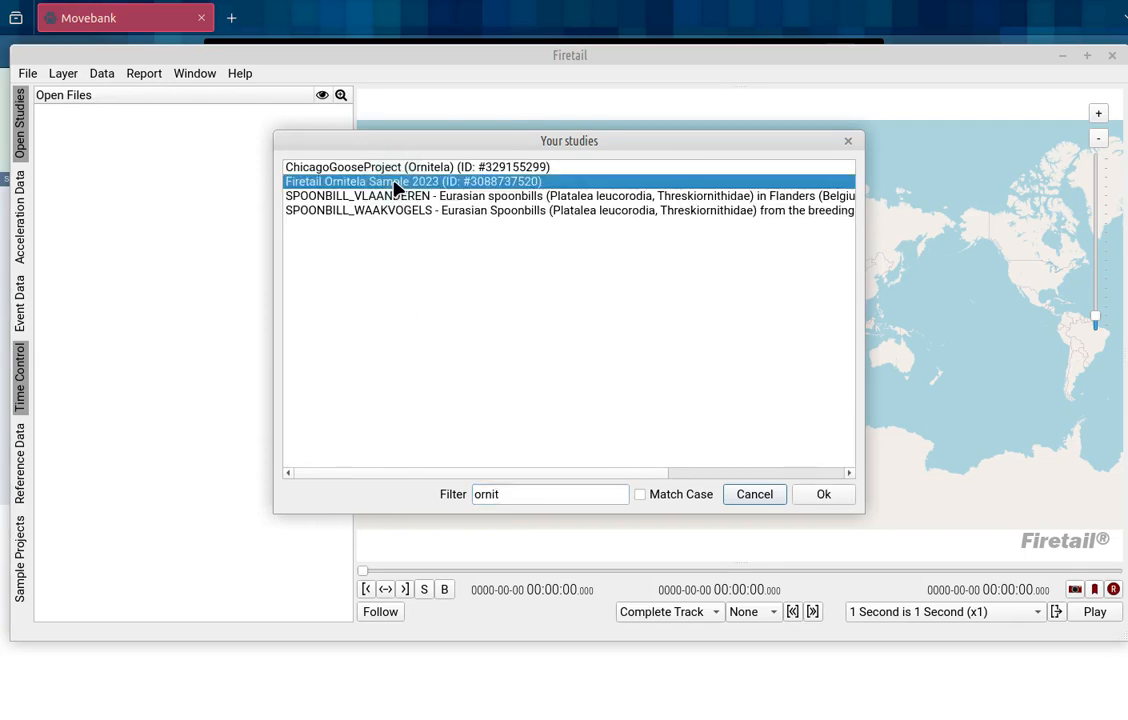
pyautogui.click(827, 497)
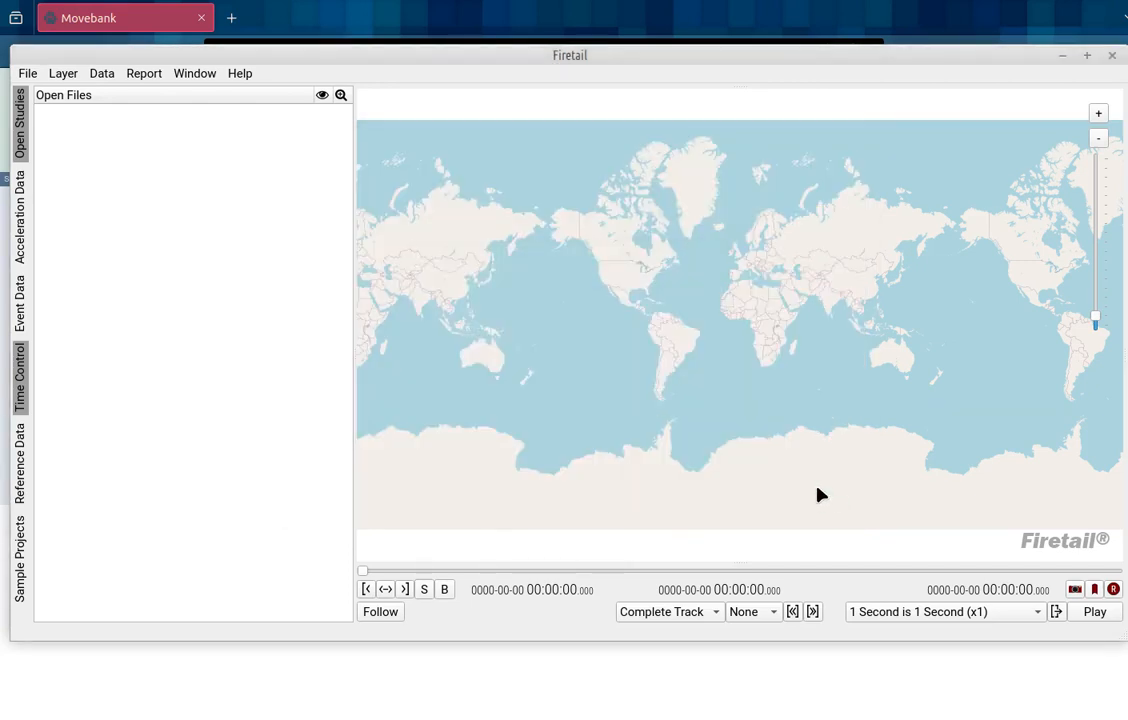
# Download the complete data of tag 221752, overwriting existing files without confirmation, and open the downloaded tag.
pyautogui.click(498, 170)
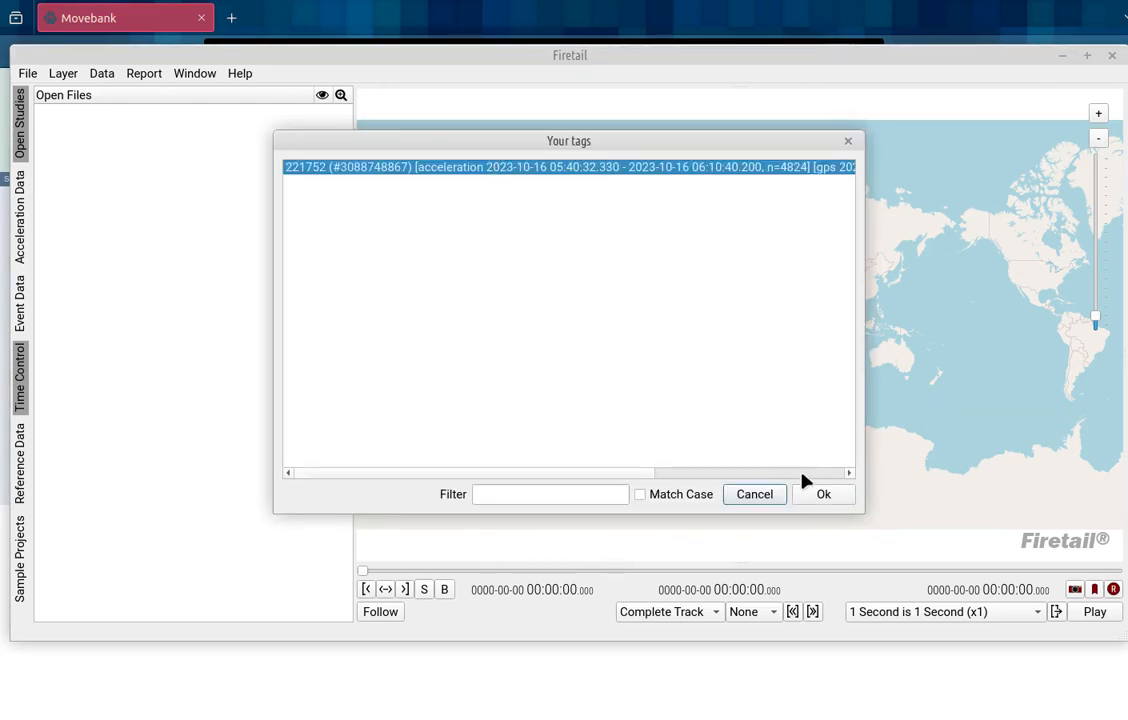
pyautogui.click(831, 496)
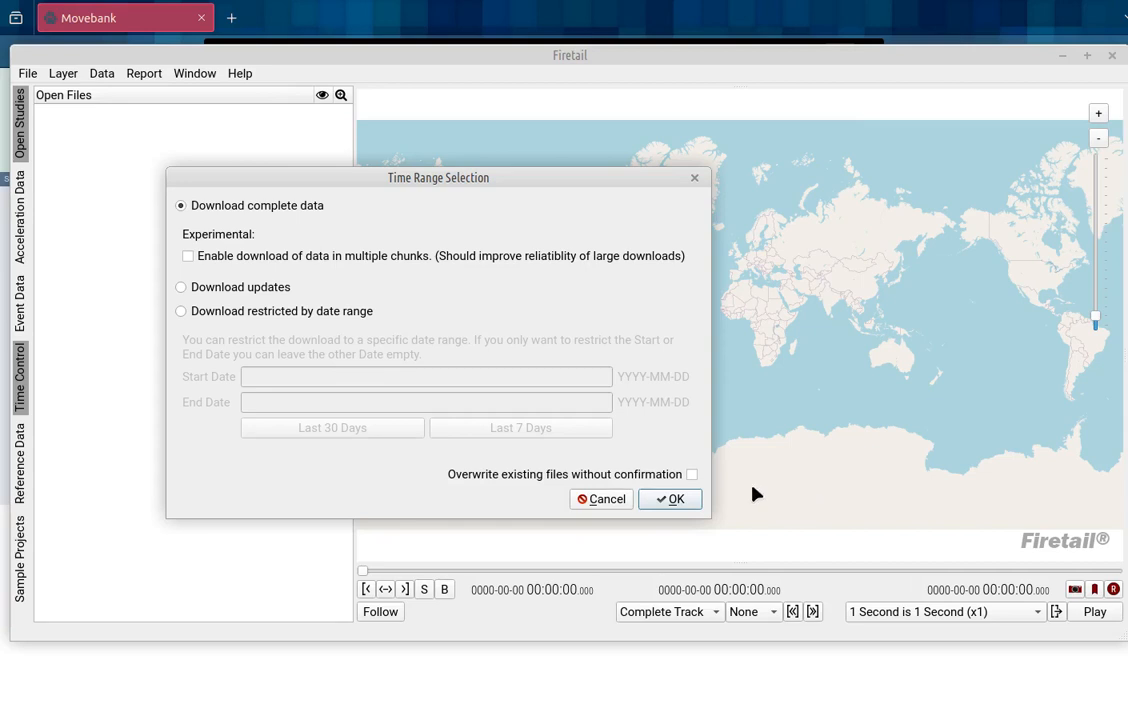
pyautogui.click(692, 476)
pyautogui.click(672, 500)
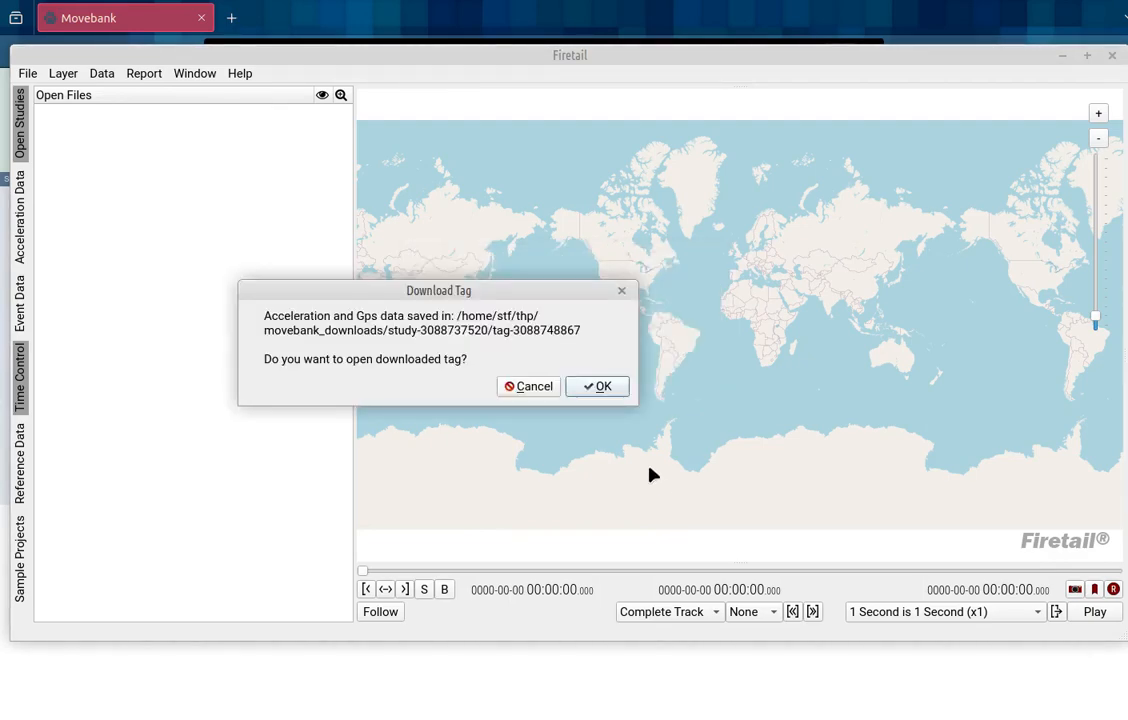
pyautogui.click(597, 386)
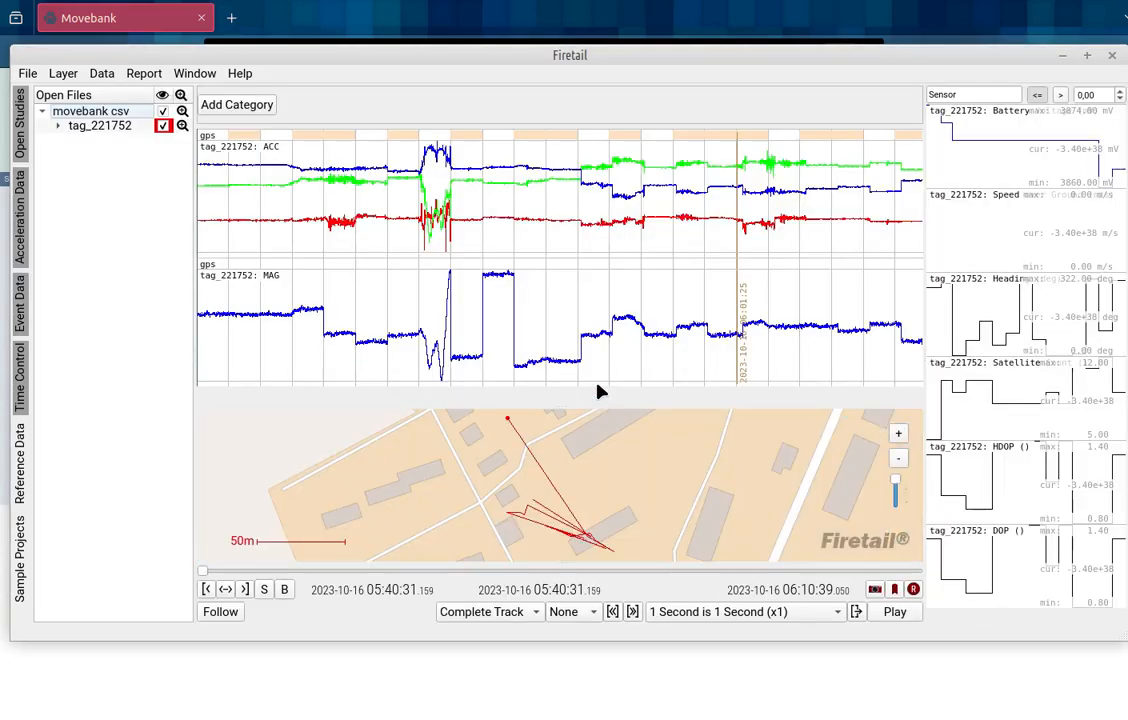